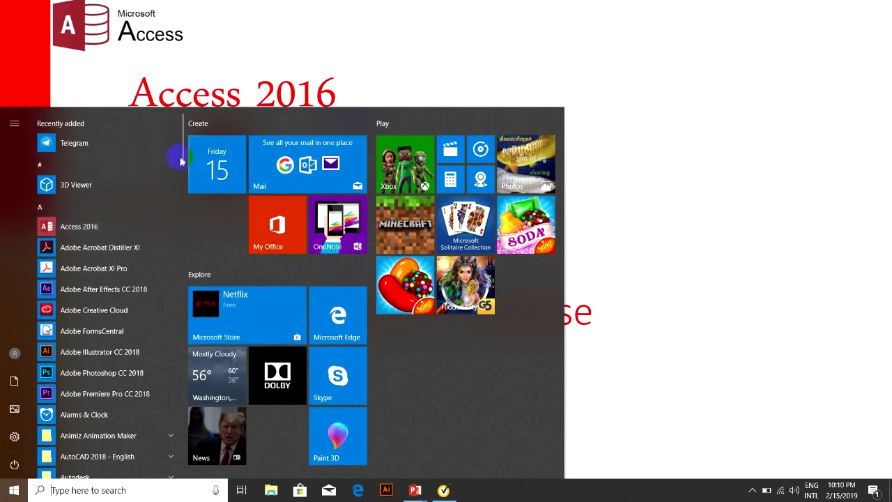
Step: Launch Access 2016 and dismiss the Office activation wizard
click(88, 232)
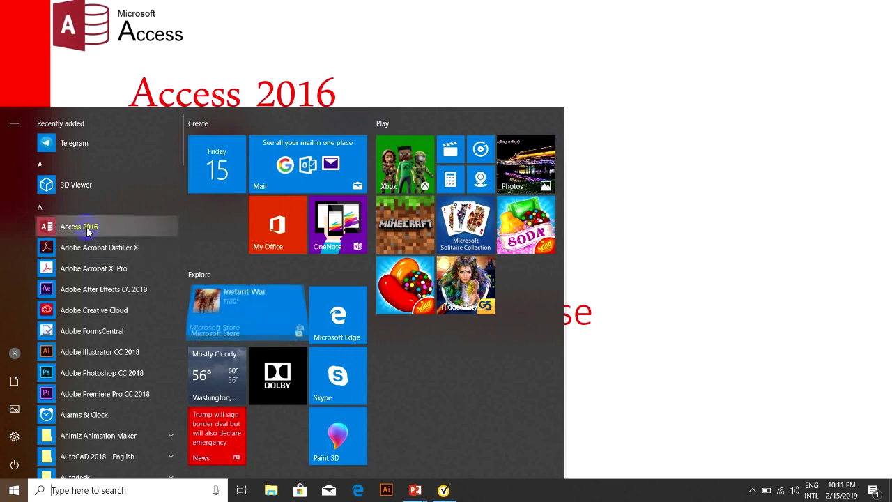
click(88, 232)
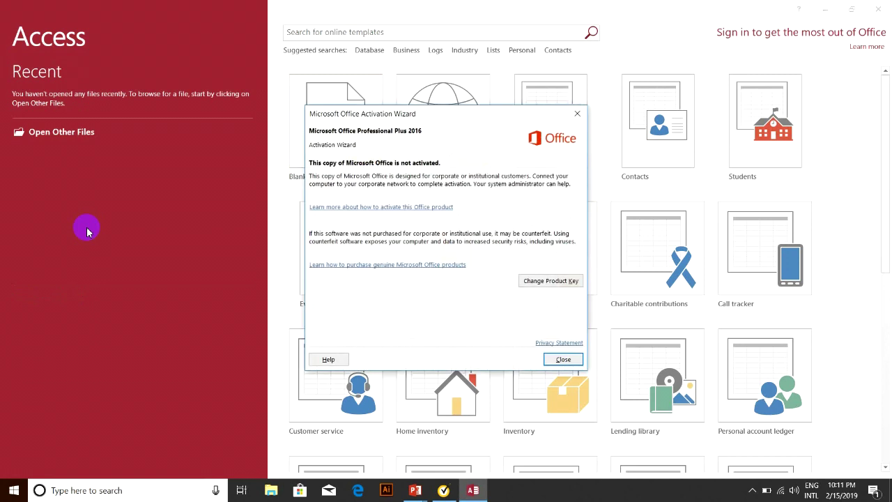
click(578, 114)
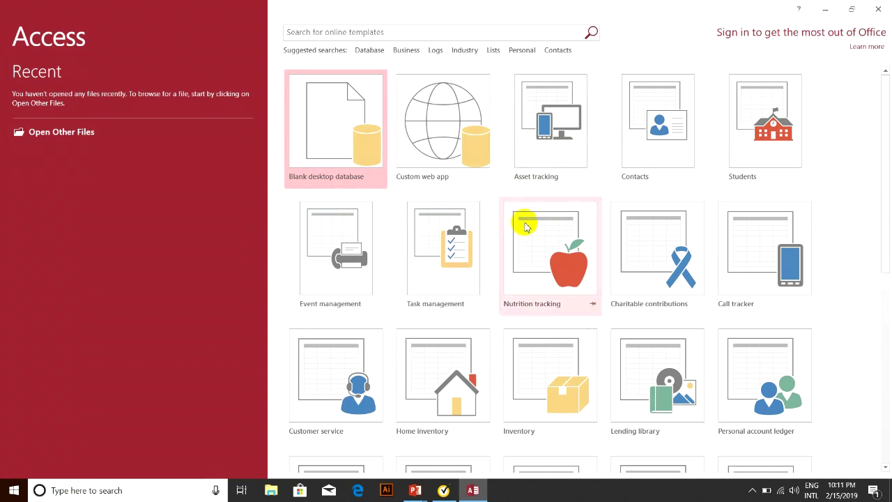
click(416, 490)
mouse_move(452, 453)
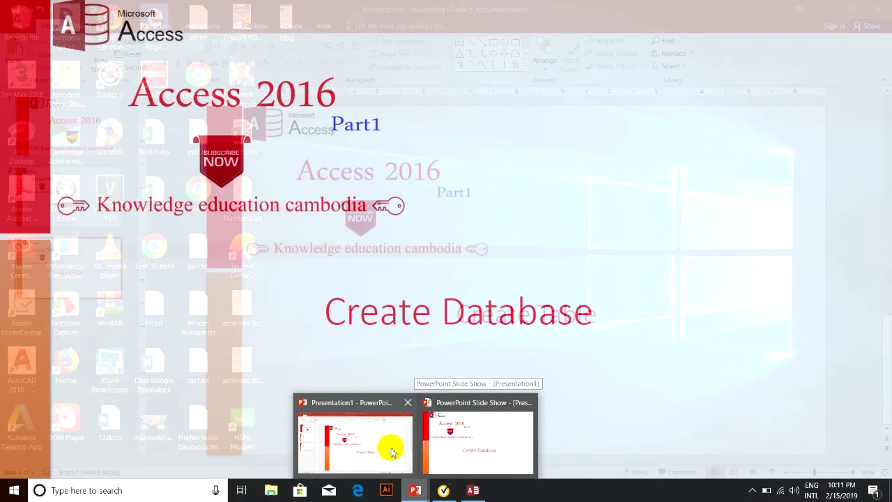
mouse_move(390, 451)
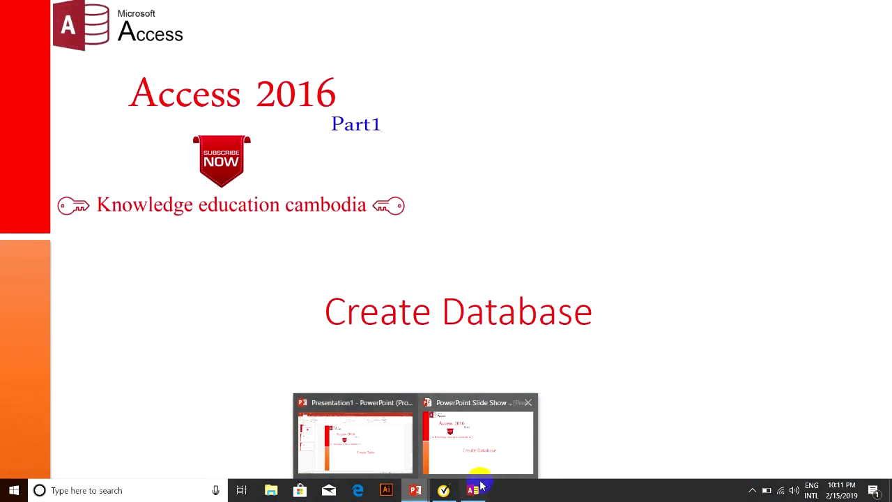
click(474, 490)
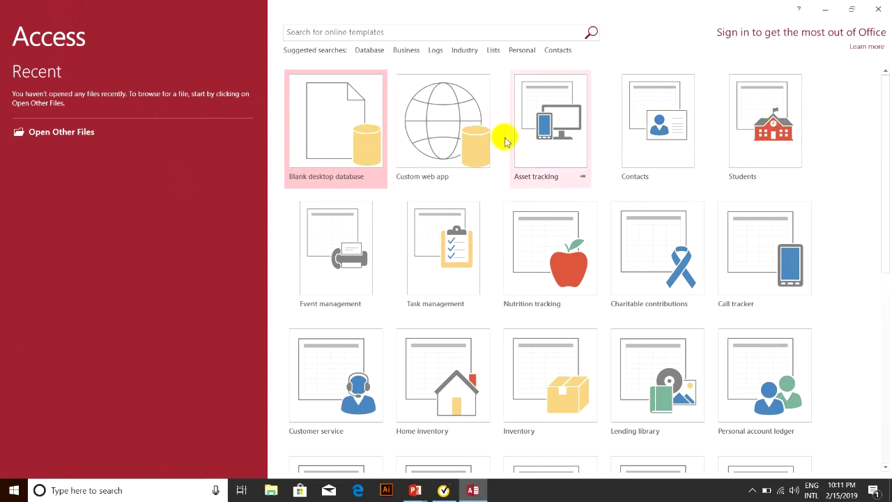
Step: Start a blank desktop database and name its file Staff.accdb
click(321, 136)
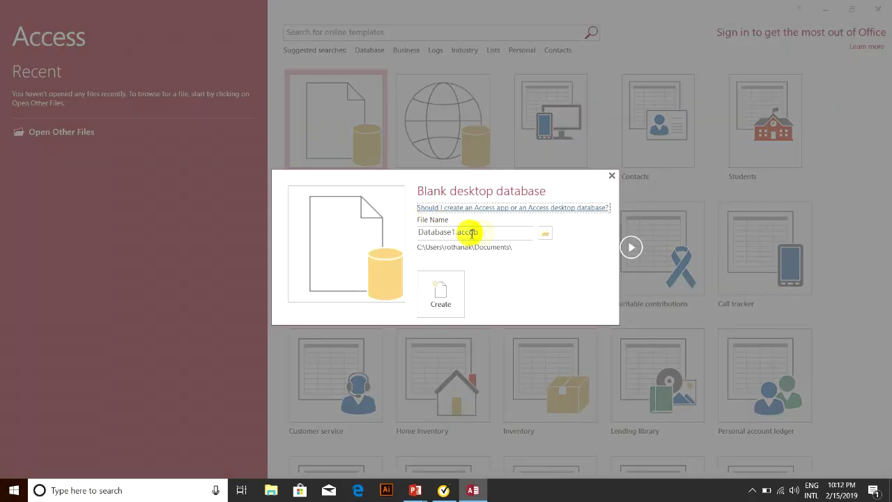
drag(422, 231, 490, 233)
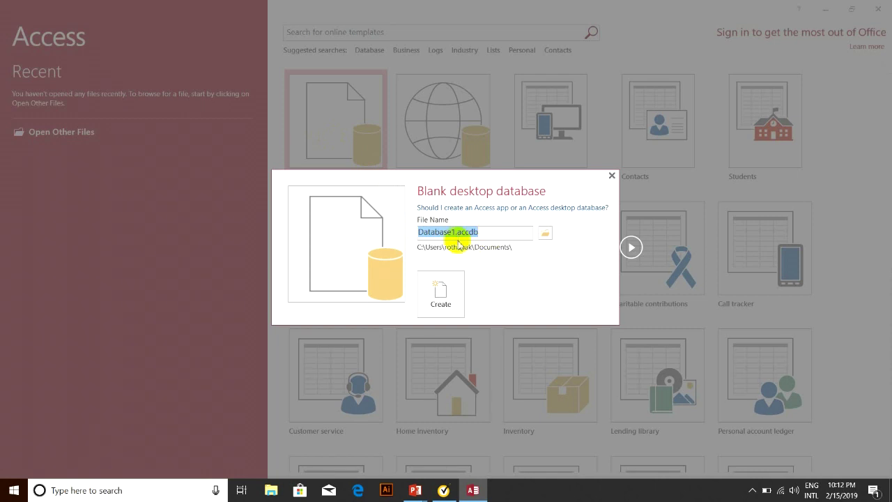
drag(455, 232, 381, 235)
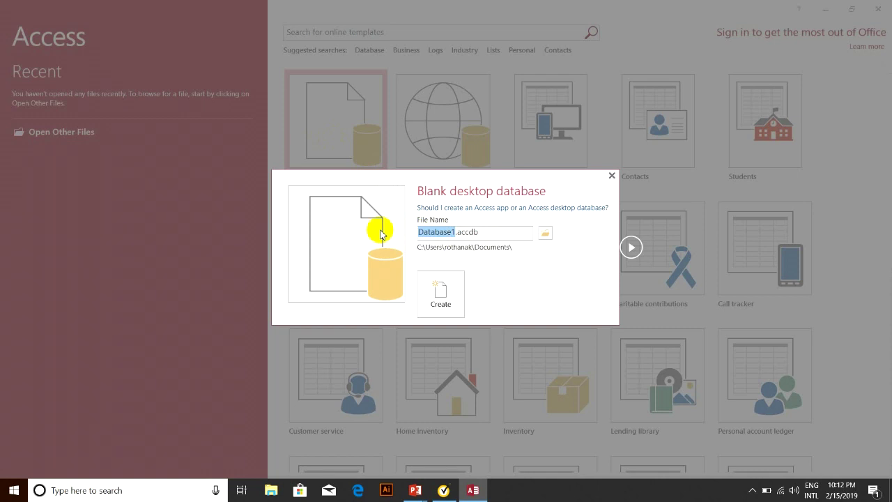
text(Staff)
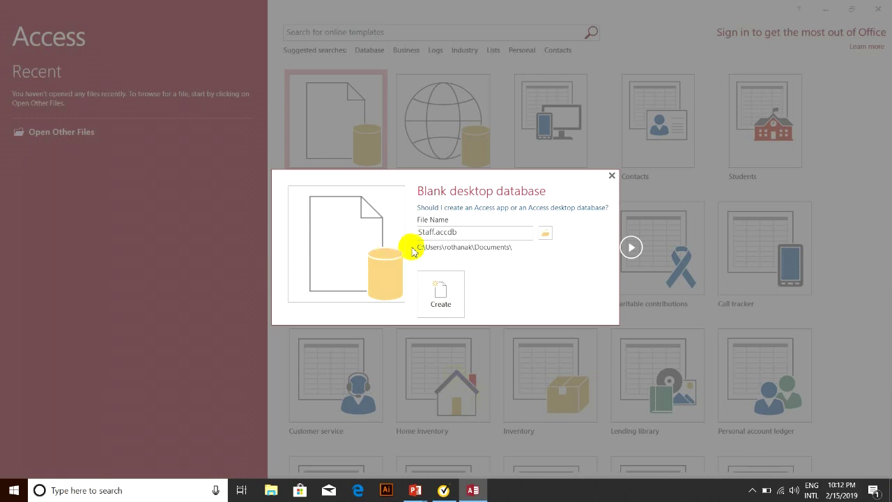
Step: Browse to the DATA (D:) drive for the save location, create a folder named Database(Staff) and open it
click(545, 237)
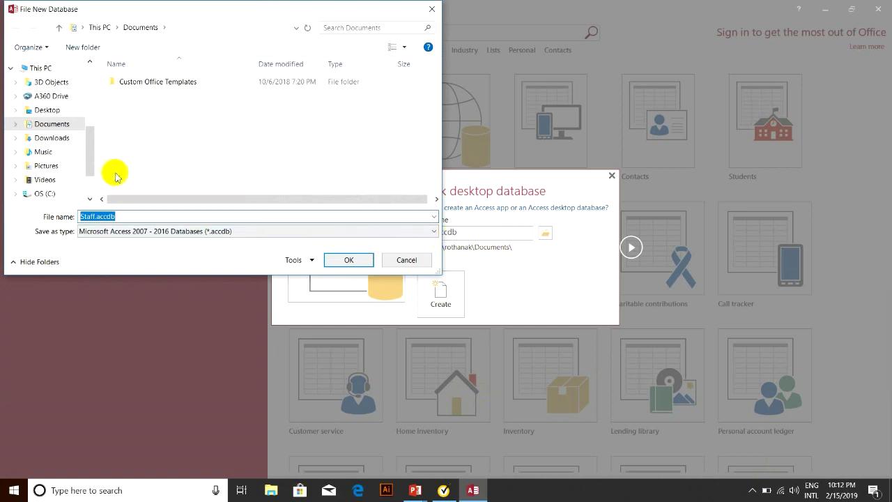
drag(85, 159, 88, 175)
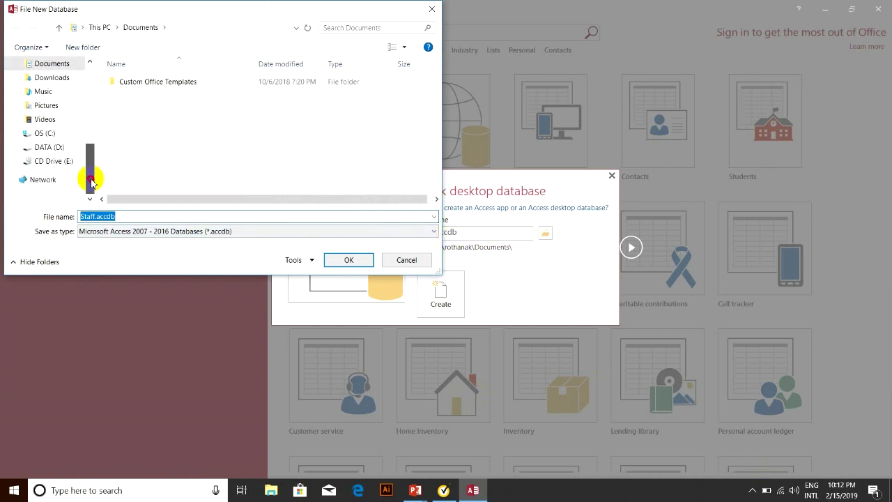
click(49, 147)
scroll(433, 177, down, 3)
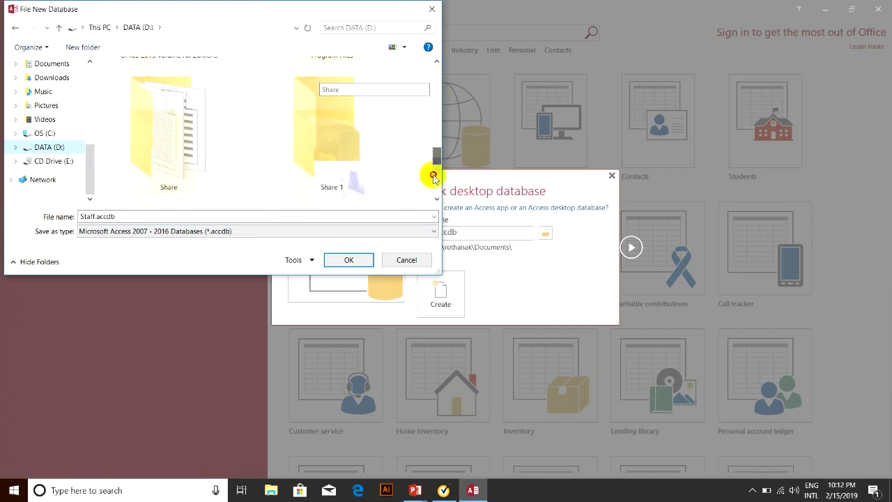
drag(433, 177, 430, 189)
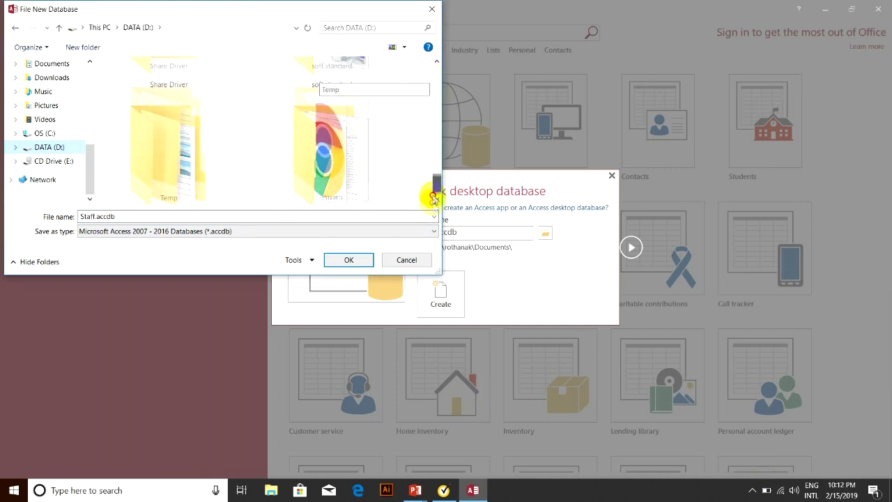
click(88, 52)
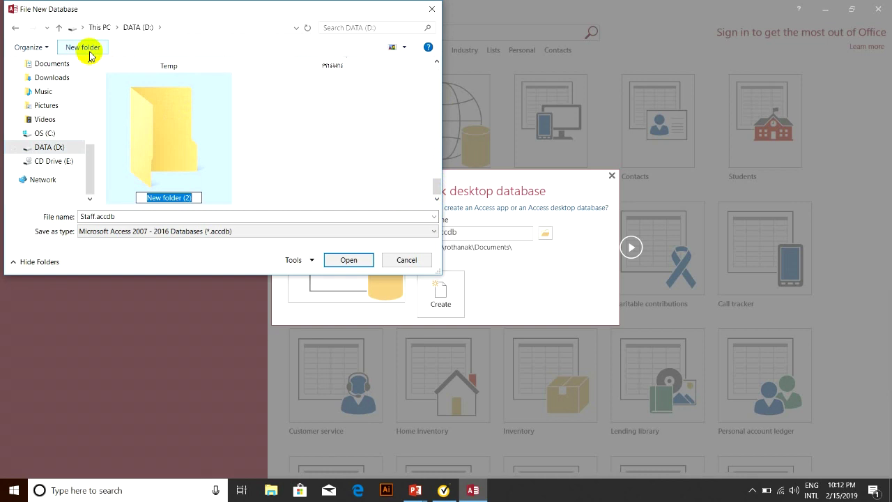
text(S)
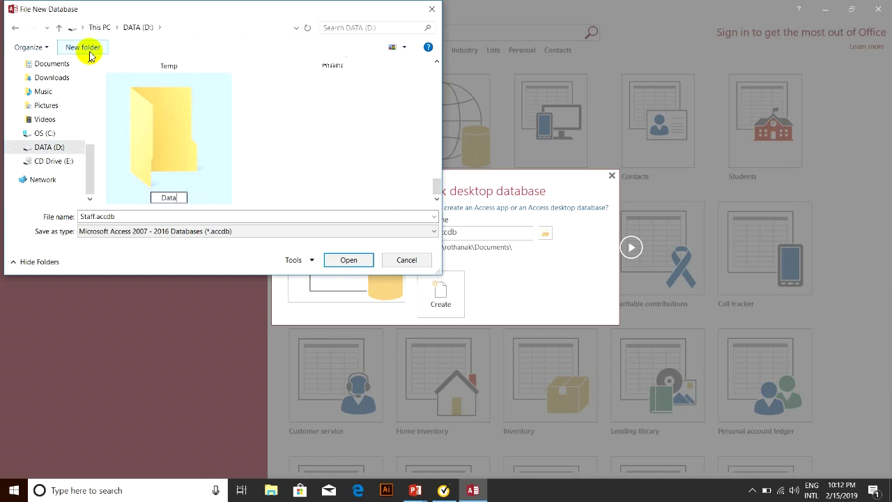
text(atabase(Staff))
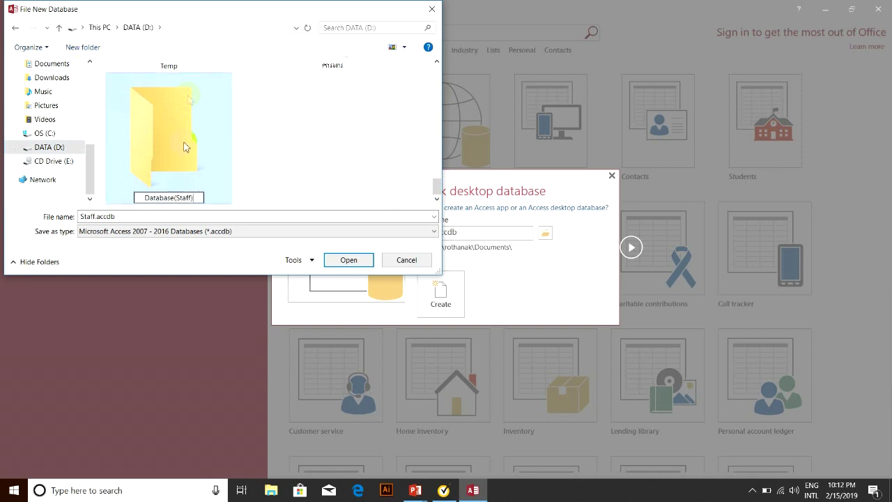
click(346, 260)
click(344, 259)
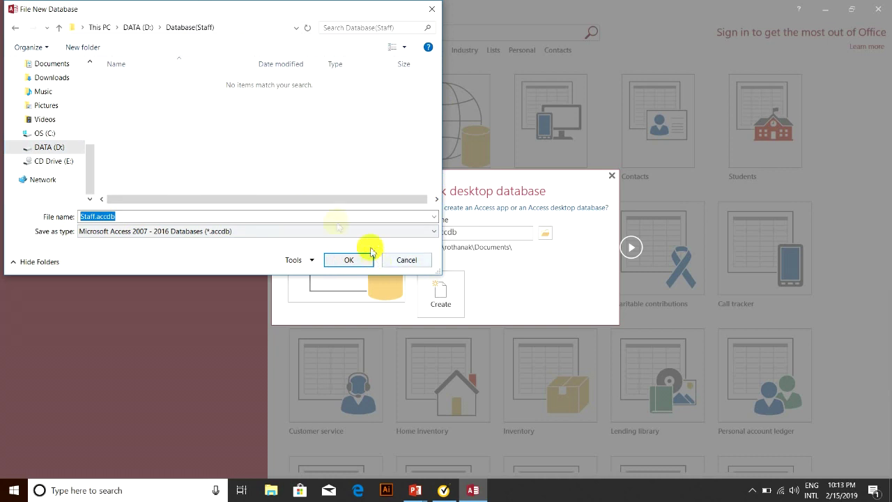
Step: Keep the file type Microsoft Access 2007 - 2016 Databases (*.accdb), accept the save location and create the Staff database
drag(177, 11, 631, 26)
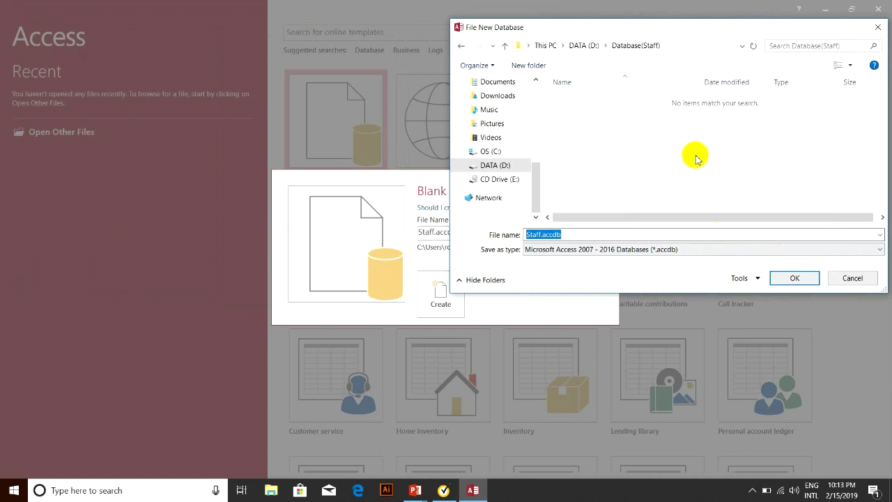
drag(626, 31, 363, 38)
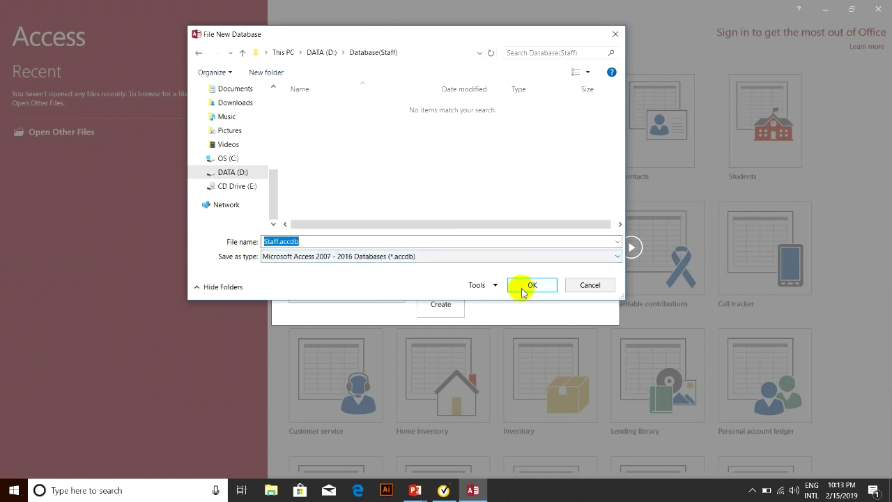
click(462, 256)
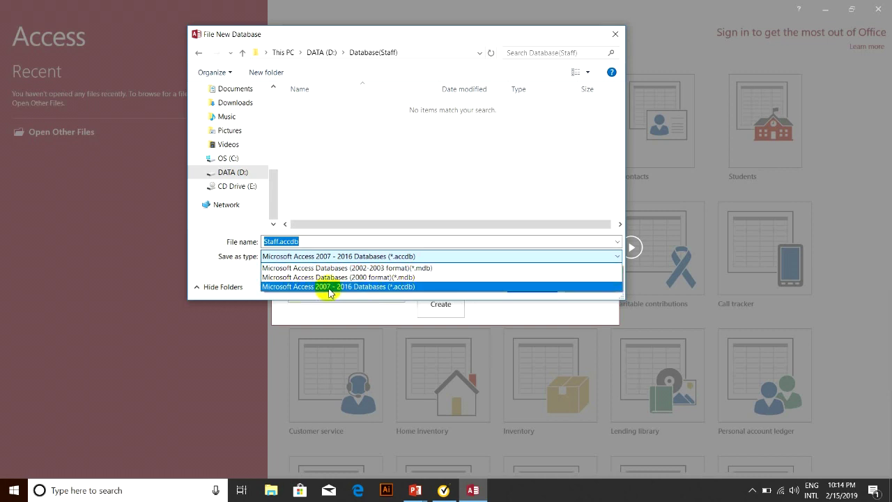
click(408, 288)
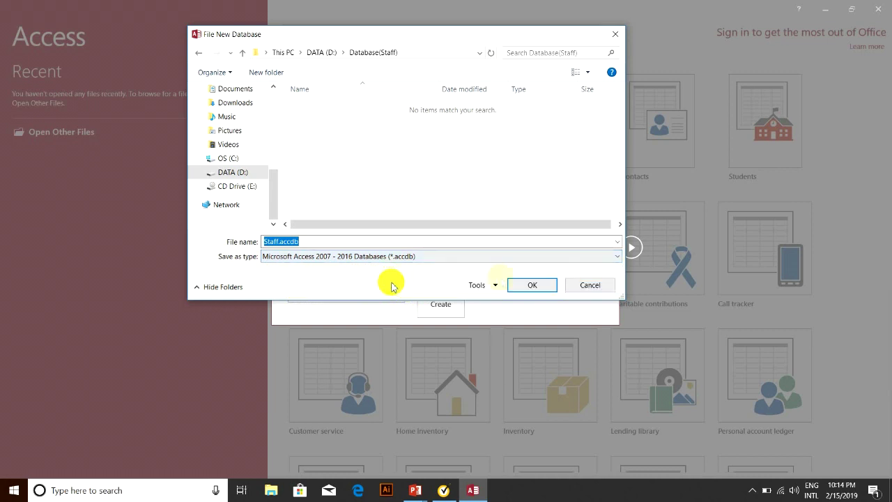
click(533, 286)
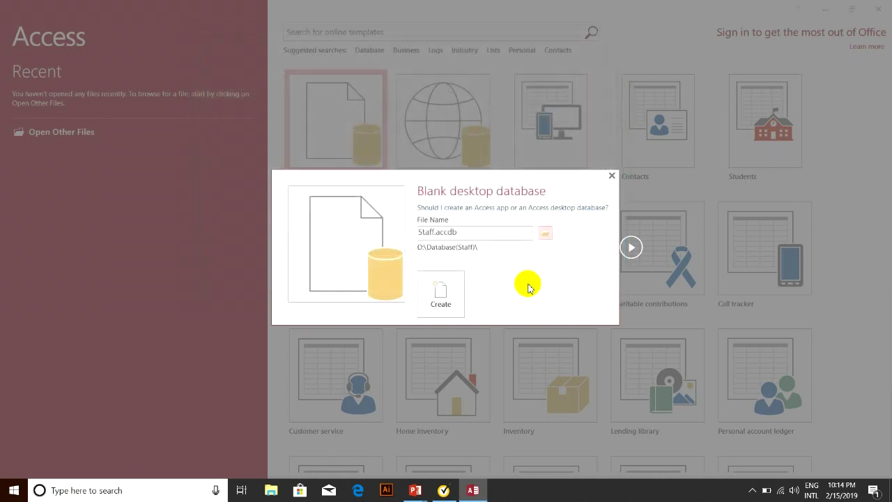
click(441, 293)
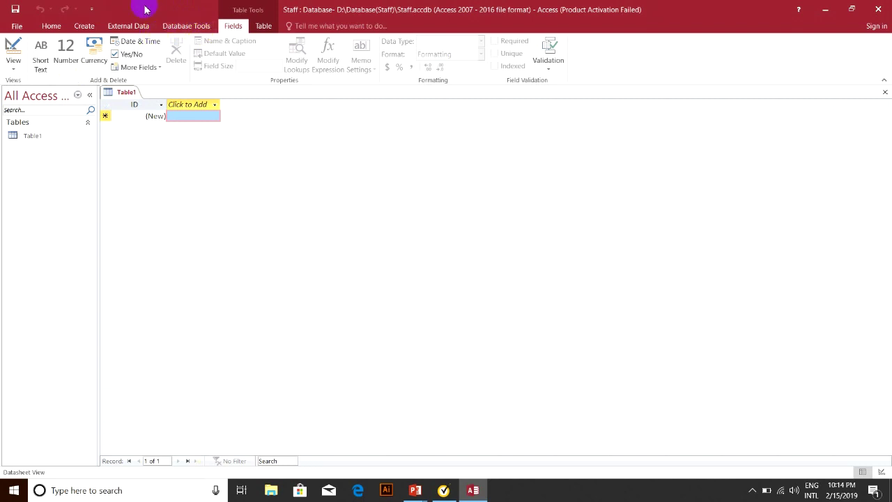
click(256, 27)
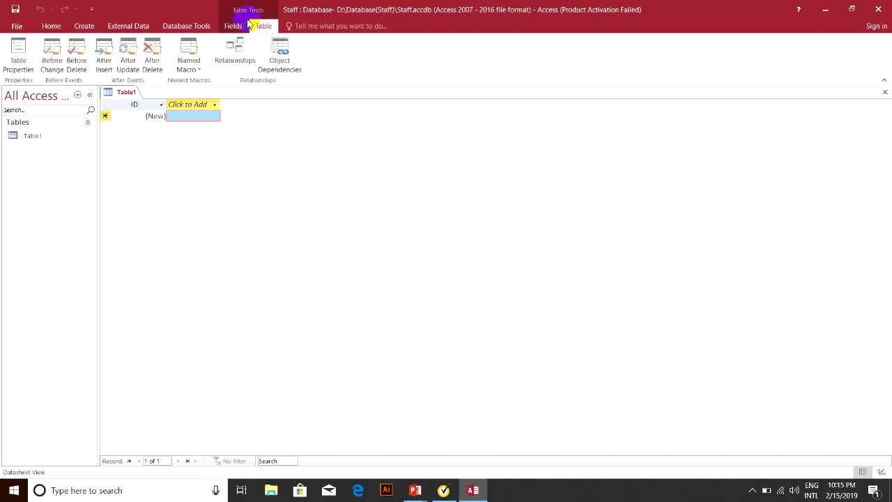
click(43, 28)
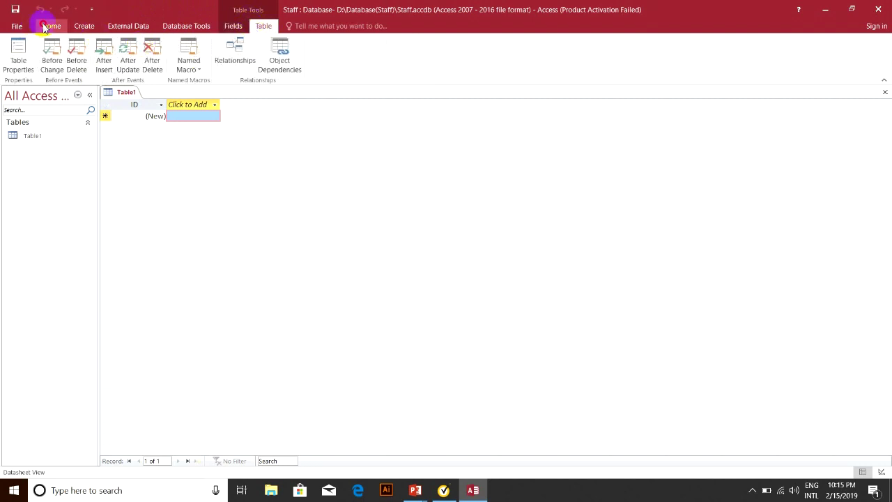
click(90, 30)
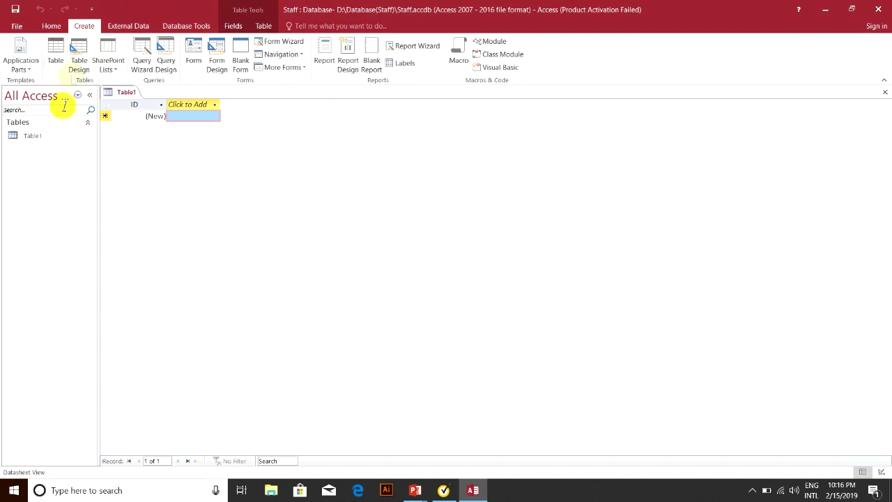
click(76, 63)
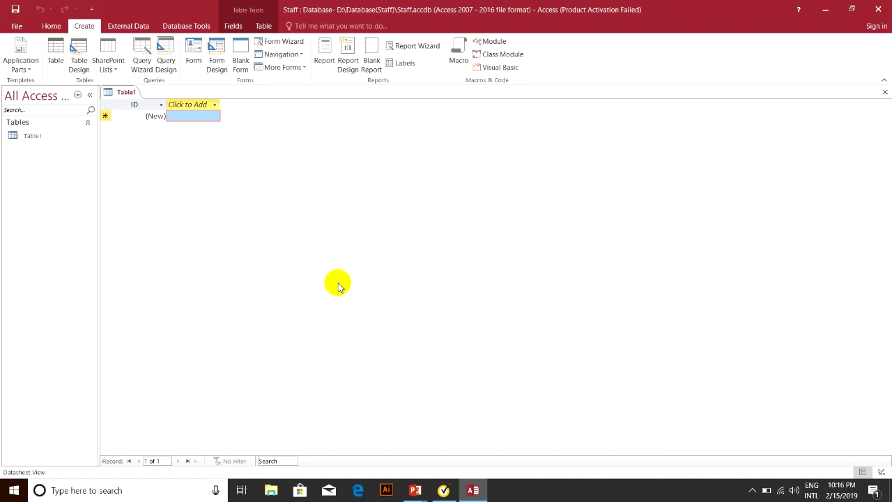
Step: Launch Excel, dismiss the default-program and activation prompts, and open a blank workbook
key(super+r)
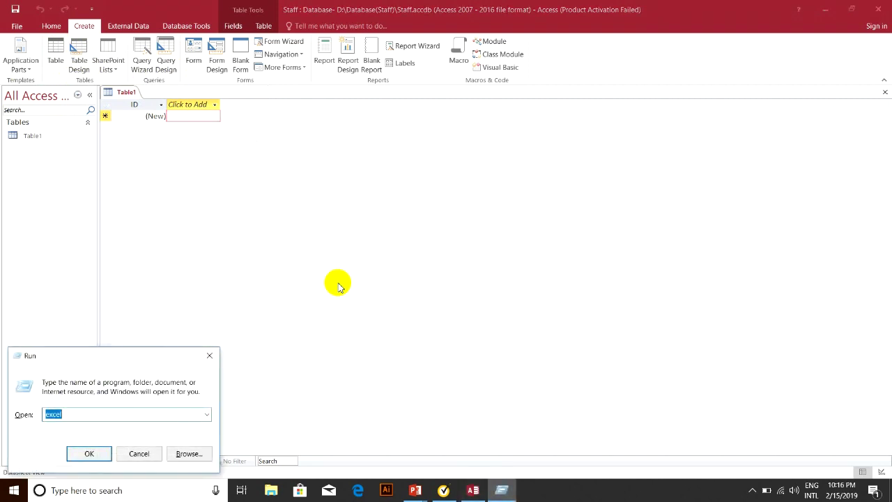
text(excel)
key(Return)
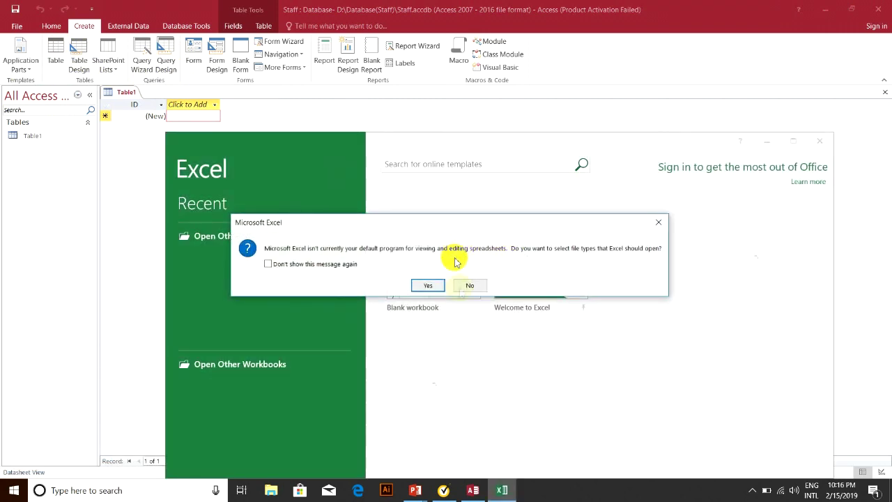
click(465, 285)
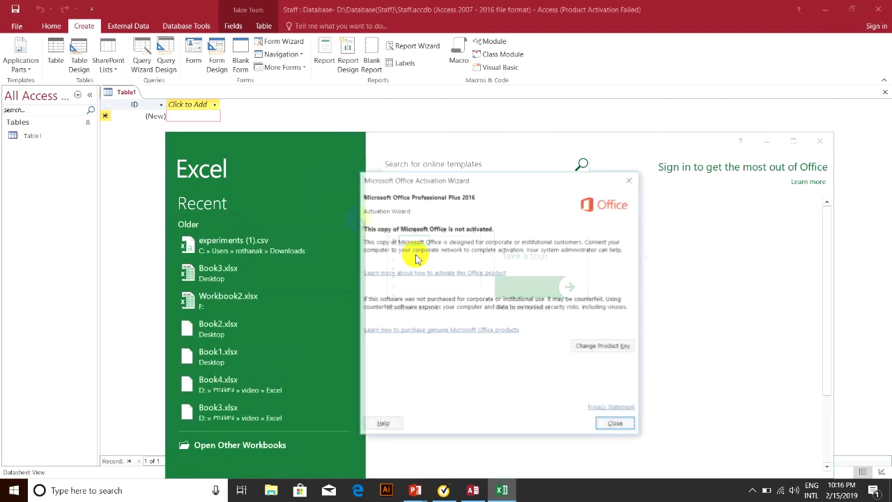
click(618, 425)
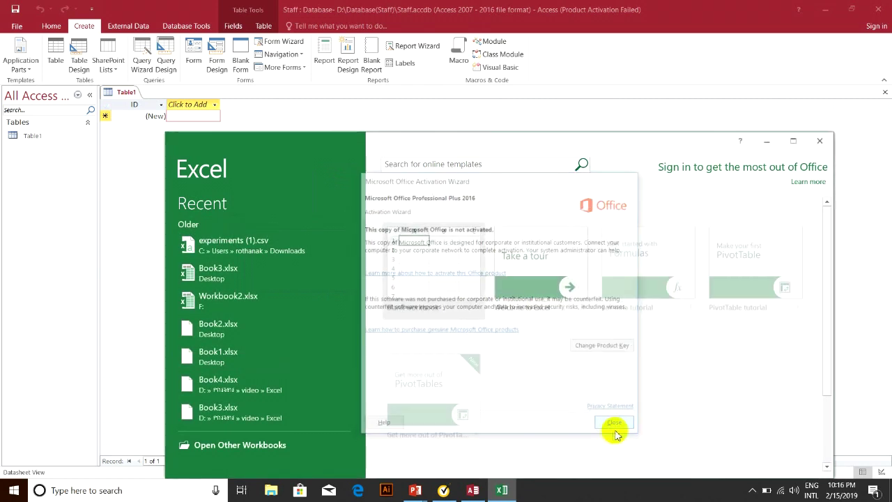
click(458, 280)
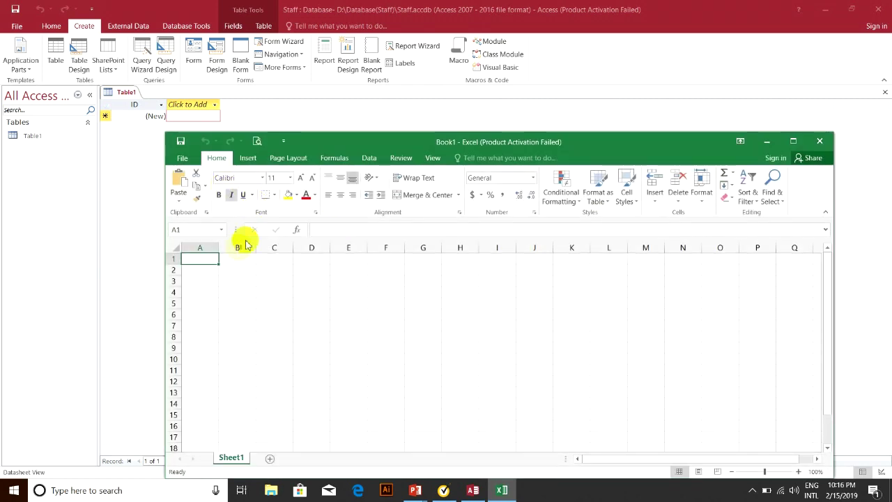
Step: Enter the column headings ID, Name, Gender, DOB, Position and Salary across cells B4 to G4
click(253, 293)
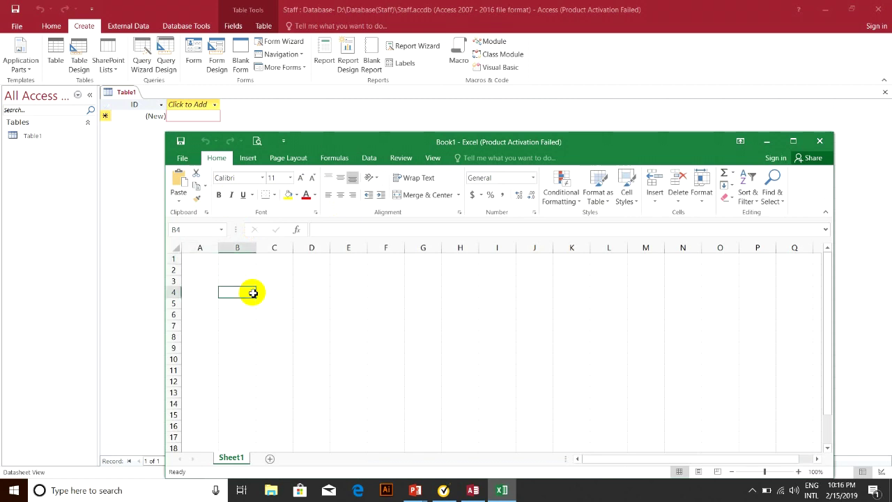
text(ID)
key(Tab)
text(Name)
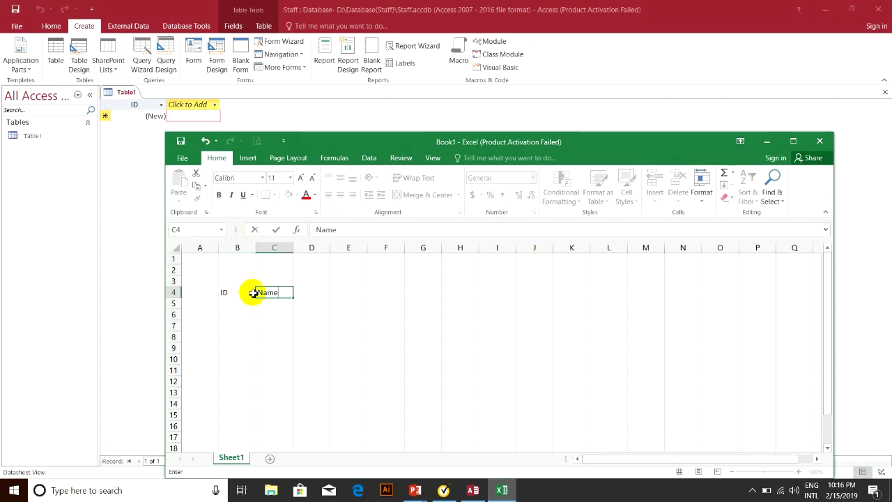
key(Tab)
key(Tab)
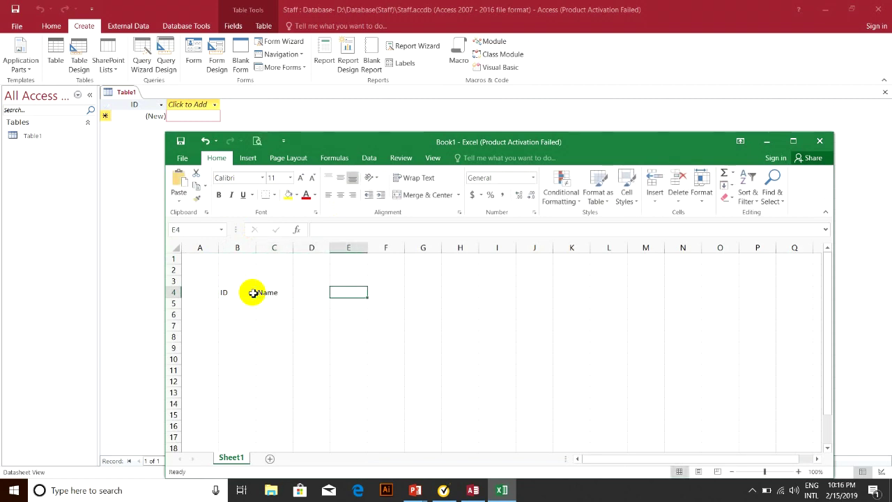
key(shift+Tab)
text(Gender)
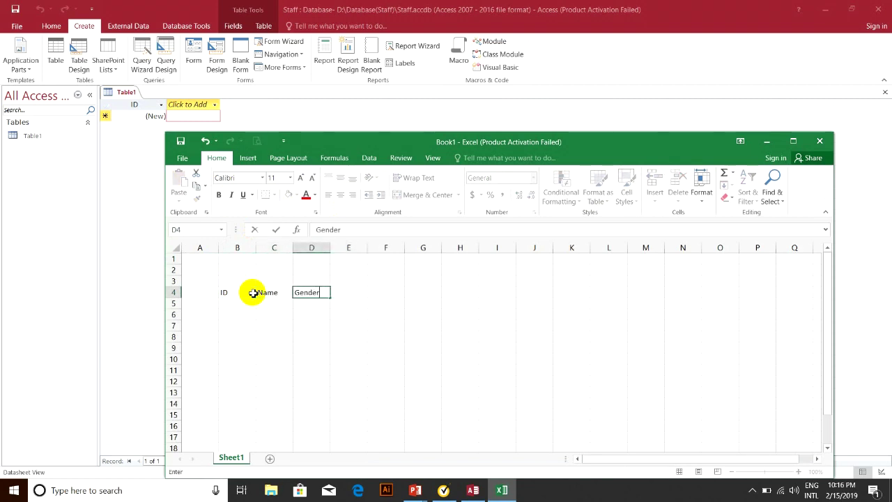
key(Tab)
text(DOB)
key(Tab)
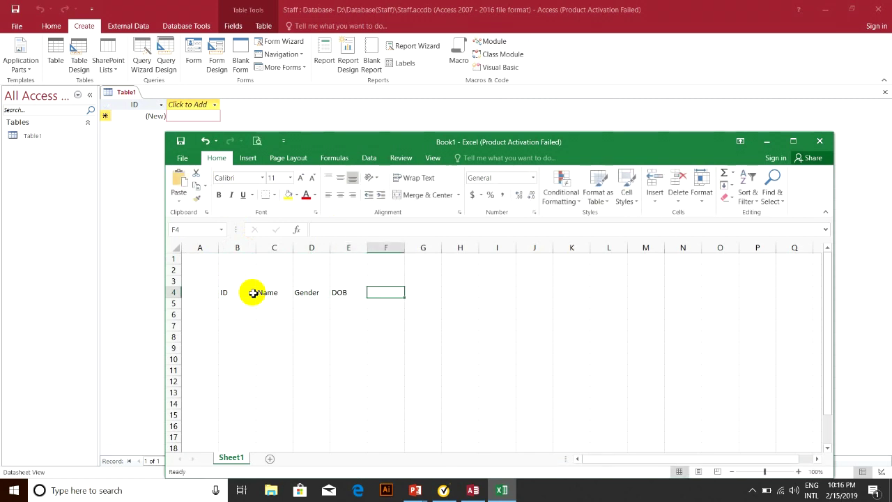
text(Post)
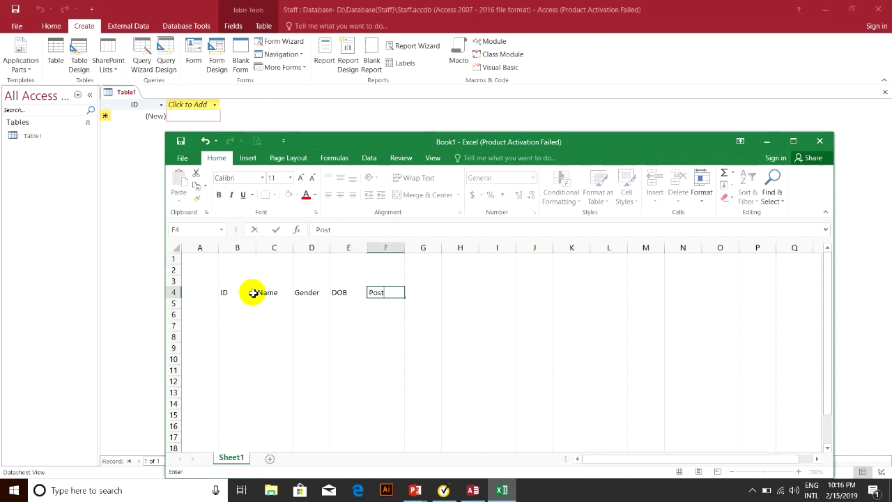
text(ition)
key(Tab)
text(Sla)
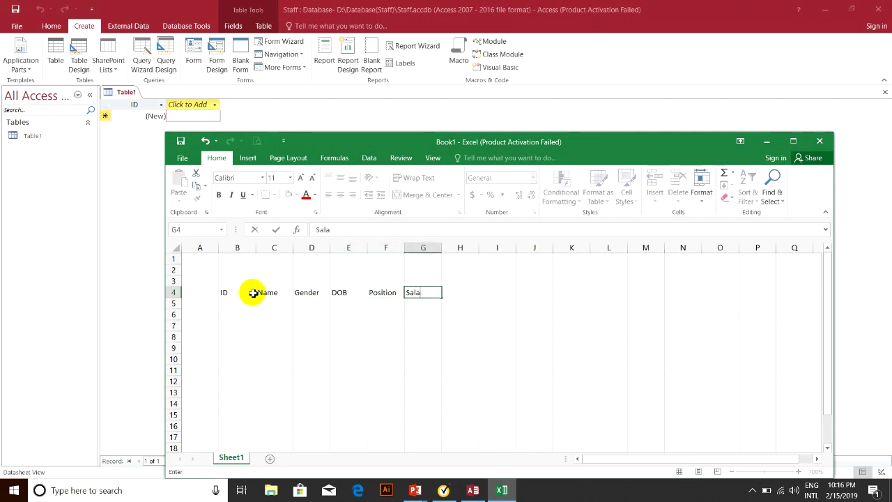
text(ary)
key(Return)
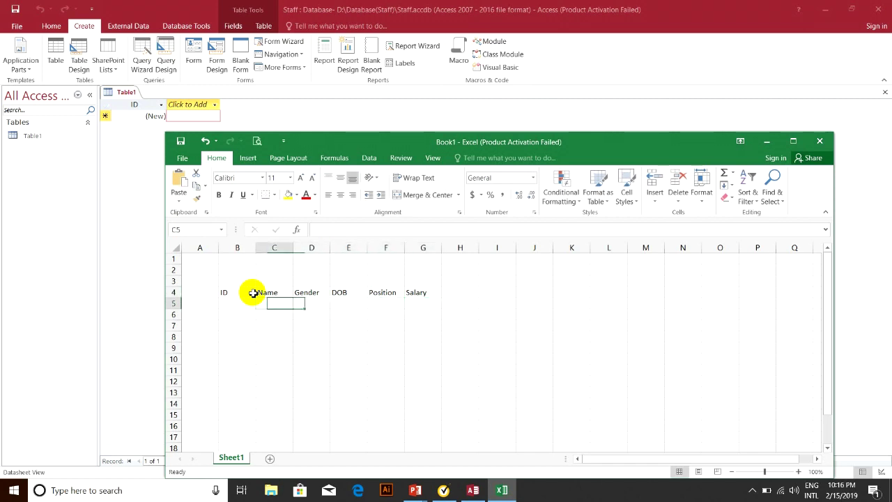
Step: Fill the ID column with 1, 2, 3 and 4 in cells B5 to B8
text(12)
key(Return)
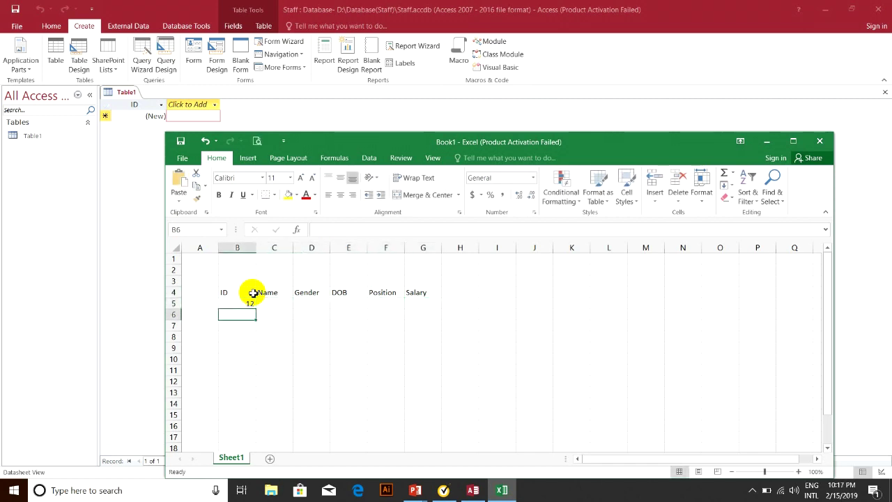
key(Up)
text(1)
key(Return)
text(2)
key(Return)
text(3)
key(Return)
text(4)
key(Return)
Step: Fill the Name column with the placeholders A, B, C and D in cells C5 to C8
key(Up)
key(Up)
key(Up)
key(Up)
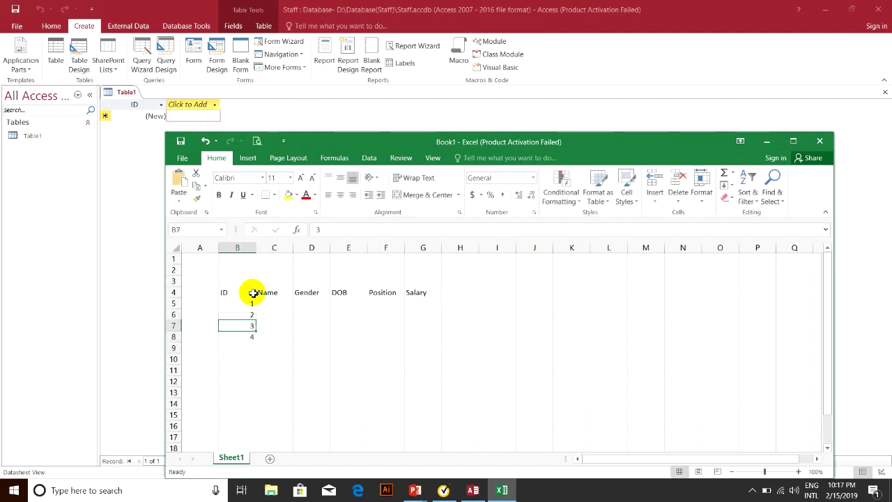
key(Right)
text(A)
key(Return)
text(B)
key(Return)
text(C)
key(Return)
text(D)
key(Return)
Step: Fill the Gender column in cells D5 to D8 with Male, Female, Male and Female
key(Up)
key(Up)
key(Up)
key(Up)
key(Right)
text(Male)
key(Return)
text(Female)
key(Return)
text(Male)
key(Return)
text(Female)
key(Return)
Step: Enter a sample birth year for each of the four records in the DOB column, cells E5 to E8
key(Up)
key(Up)
key(Up)
key(Up)
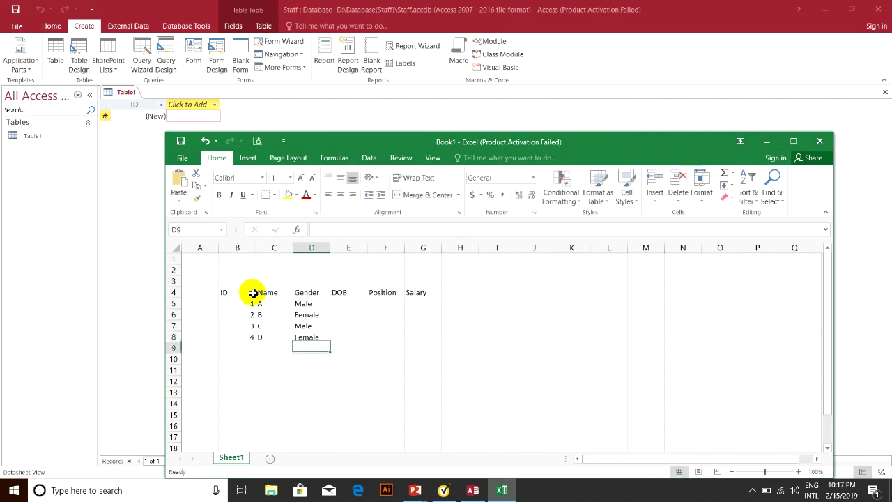
key(Right)
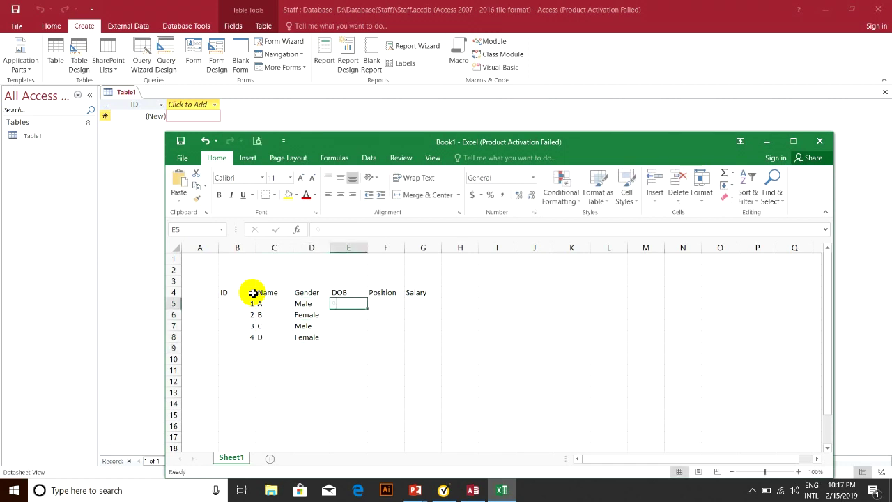
text(9)
key(BackSpace)
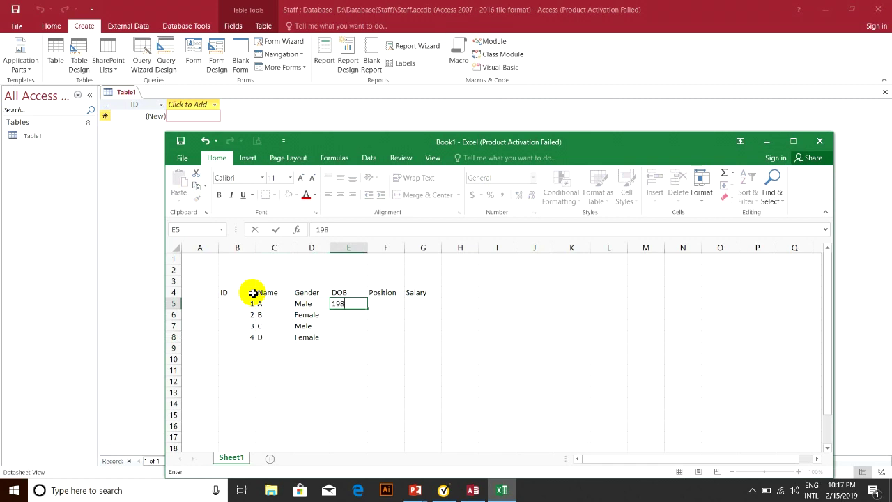
key(Return)
text(1)
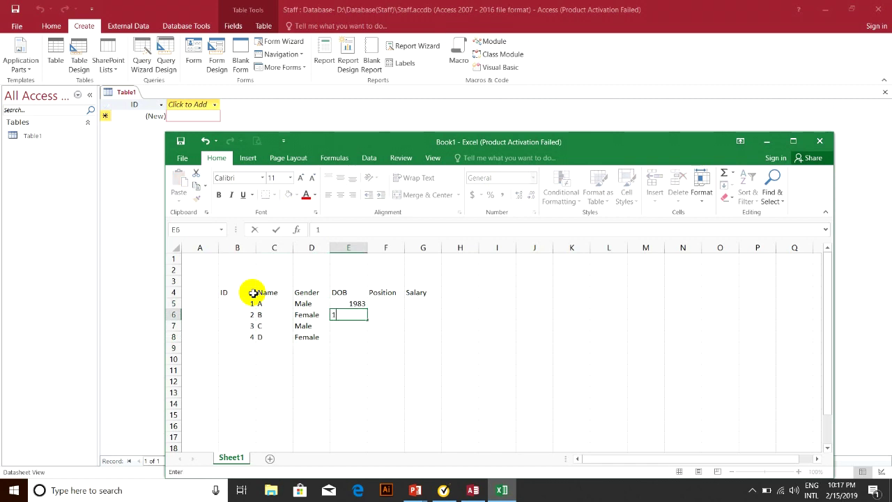
text(982)
key(Return)
text(1)
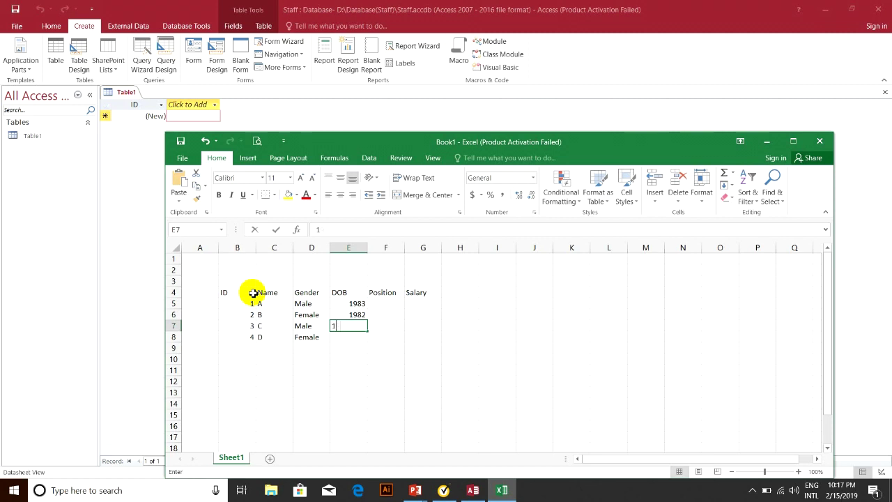
text(981)
key(Return)
text(19)
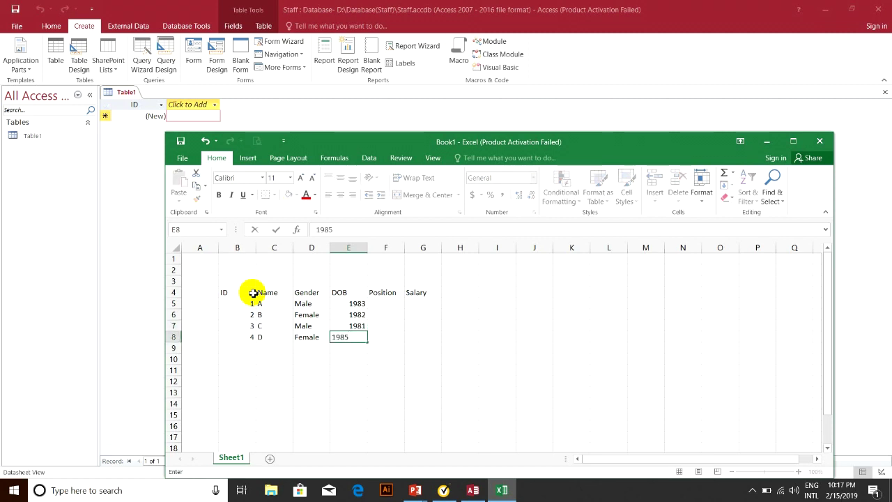
text(85)
key(Return)
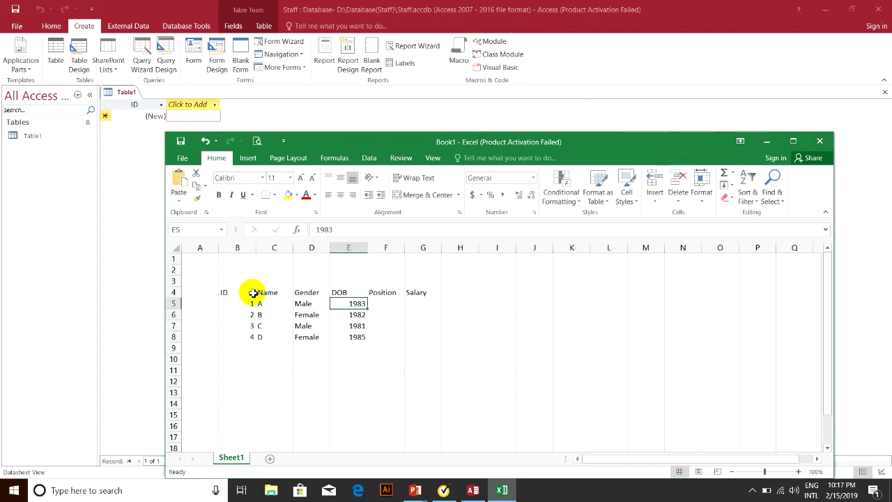
Step: Fill the Position column in cells F5 to F8 with Teacher, Staff, Teacher and Staff
key(Right)
text(T)
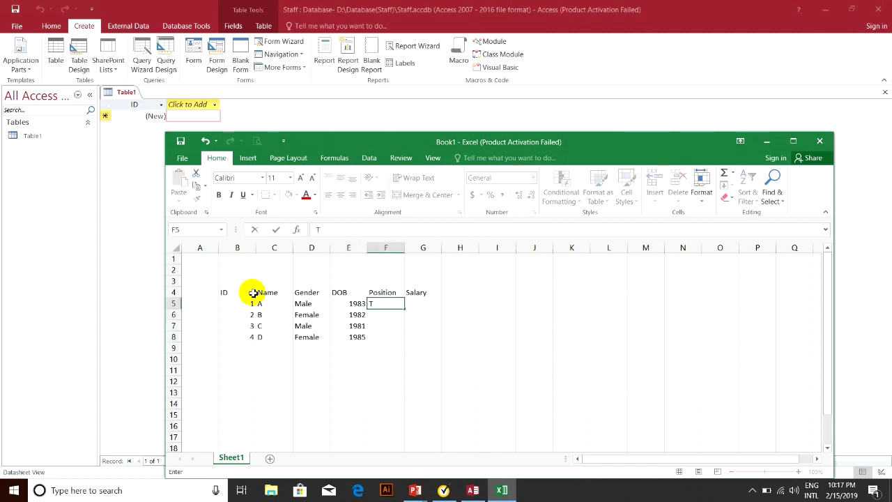
key(Return)
text(Staff)
key(Return)
text(Teacher)
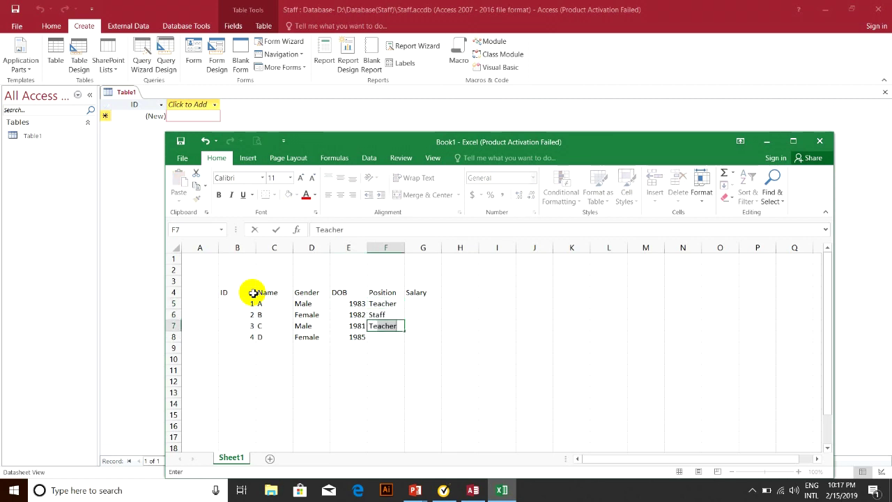
key(Return)
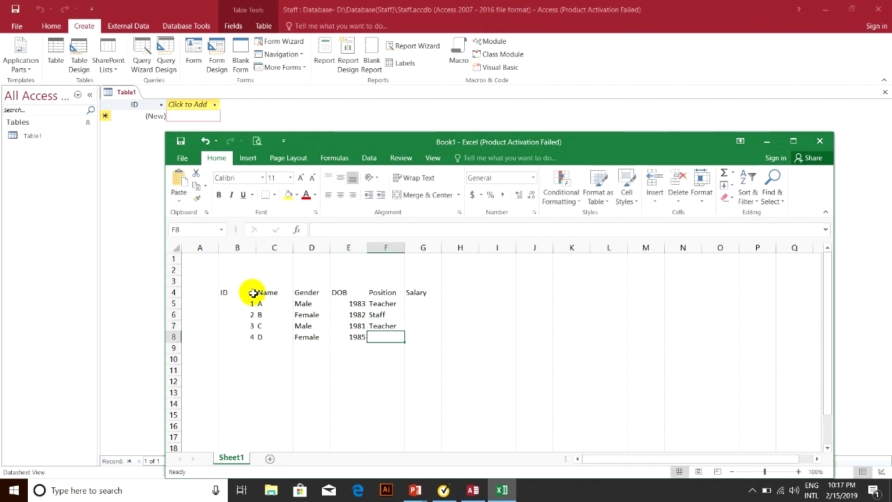
text(Staff)
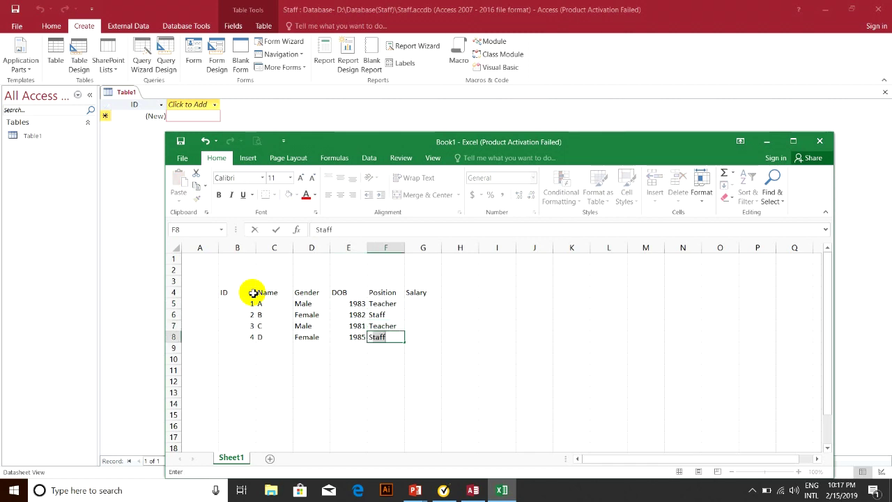
Step: Enter 1 in each Salary cell from G5 to G8 and apply the Accounting dollar format to them
key(Up)
key(Up)
key(Up)
key(Up)
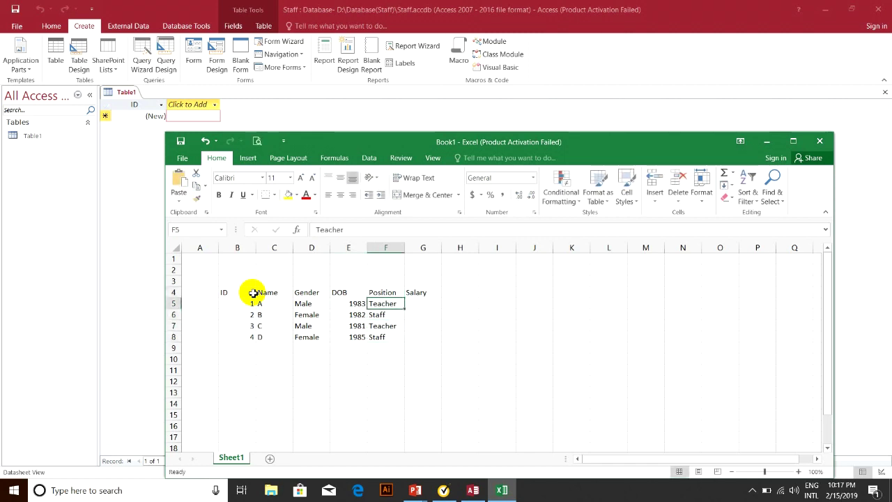
key(Right)
text(1)
key(Return)
text(1)
key(Return)
text(1)
key(Return)
text(1)
key(Return)
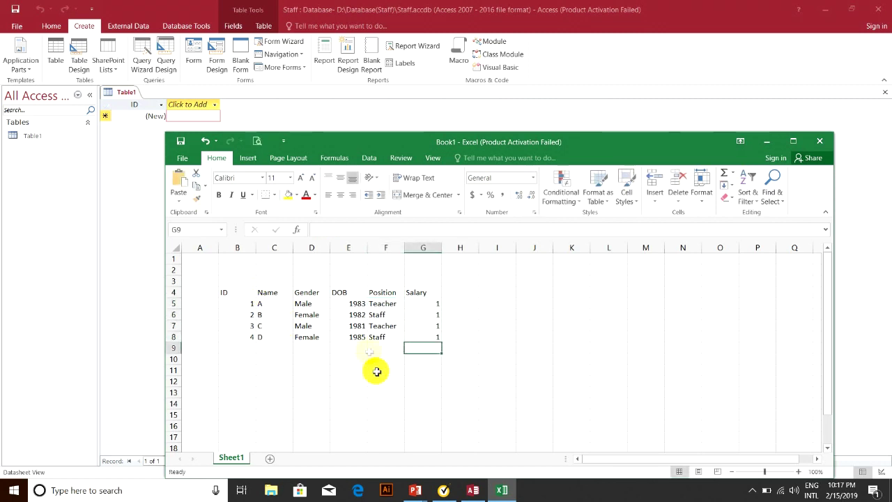
drag(412, 300, 417, 334)
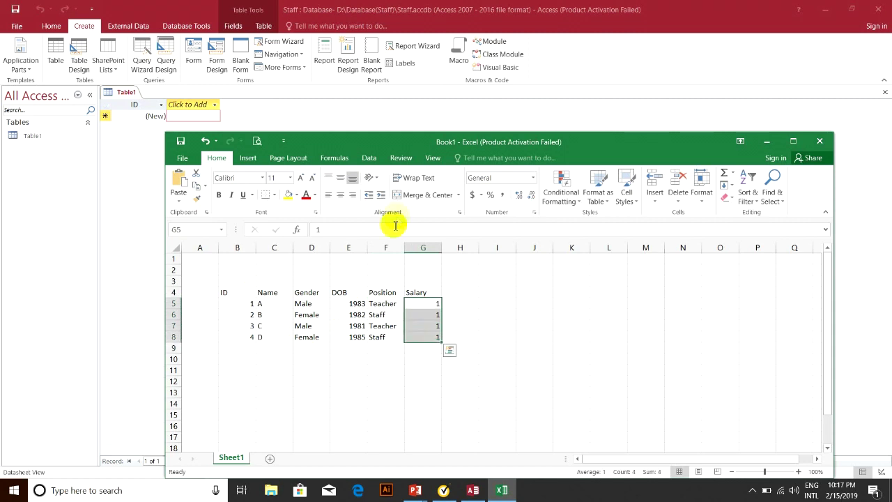
click(472, 195)
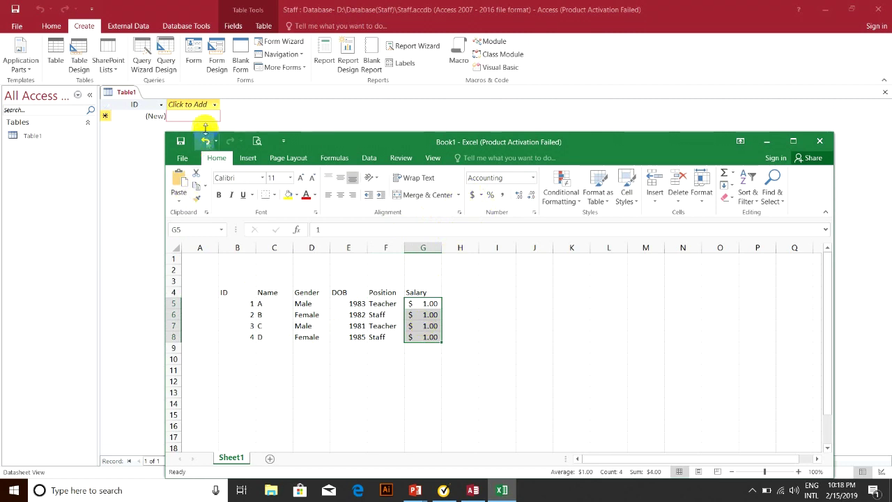
Step: Examine the sketched table's heading row B4:G4 and record rows B5:G8 alongside the empty Table1 in Access
drag(226, 292, 408, 341)
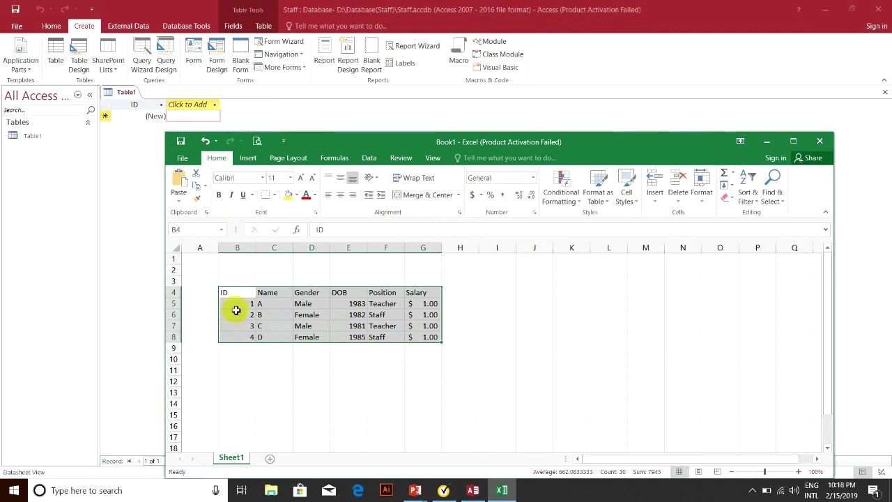
click(227, 306)
drag(235, 309, 236, 337)
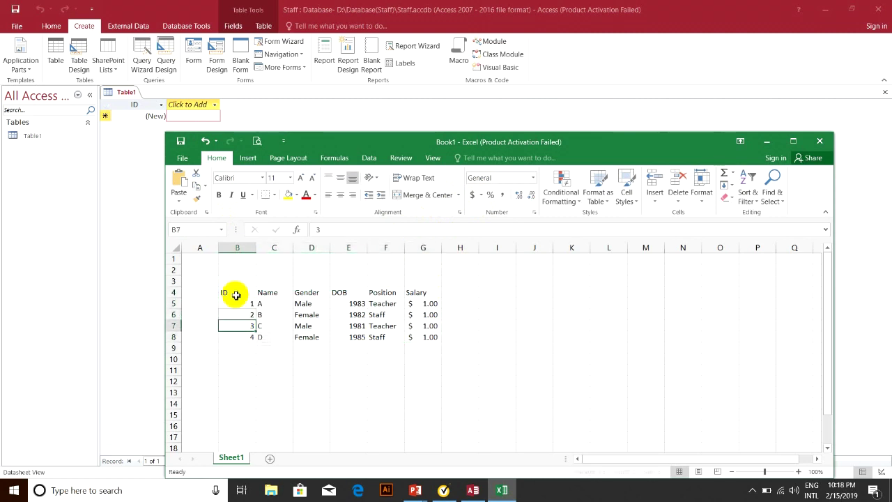
drag(233, 291, 422, 296)
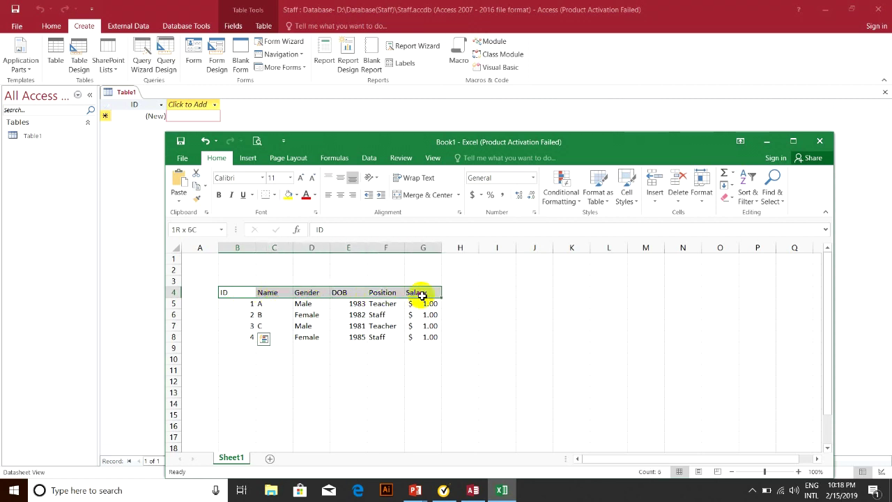
click(237, 291)
click(307, 314)
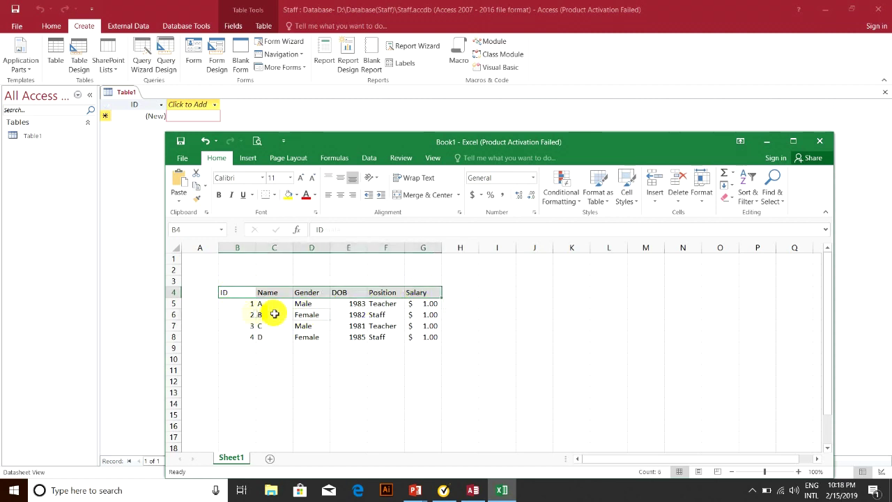
drag(245, 303, 311, 304)
drag(374, 321, 423, 338)
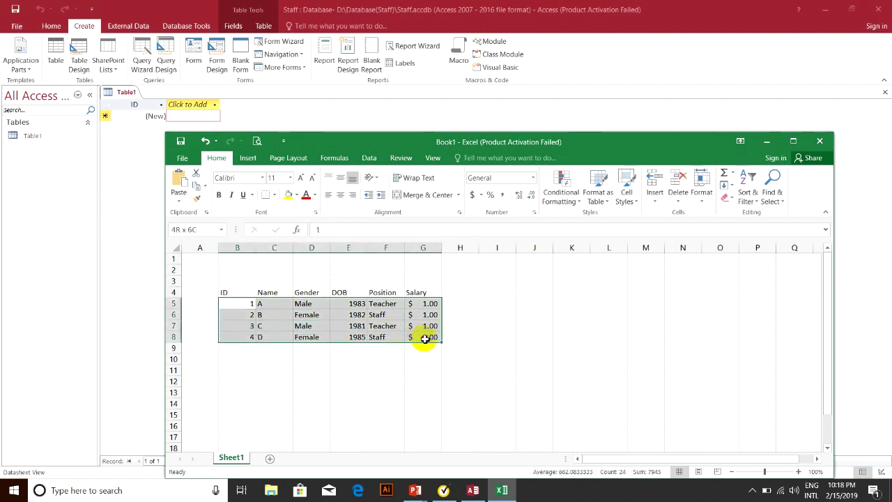
click(267, 327)
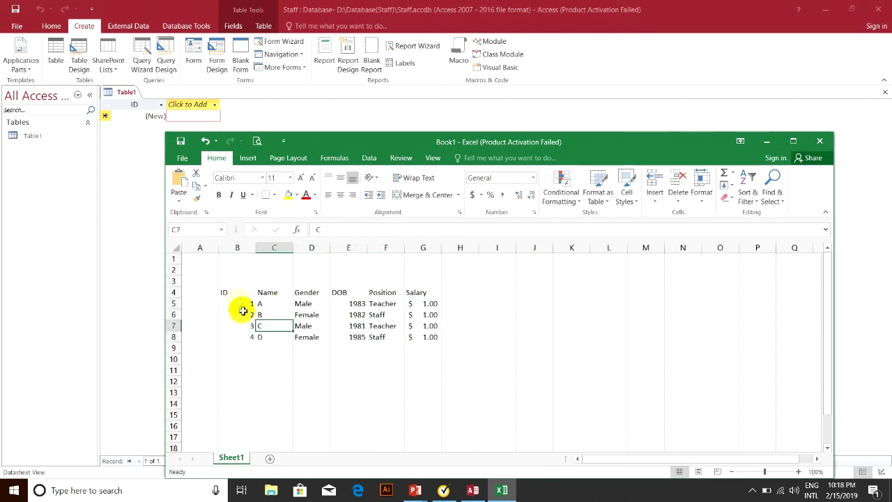
drag(239, 290, 417, 292)
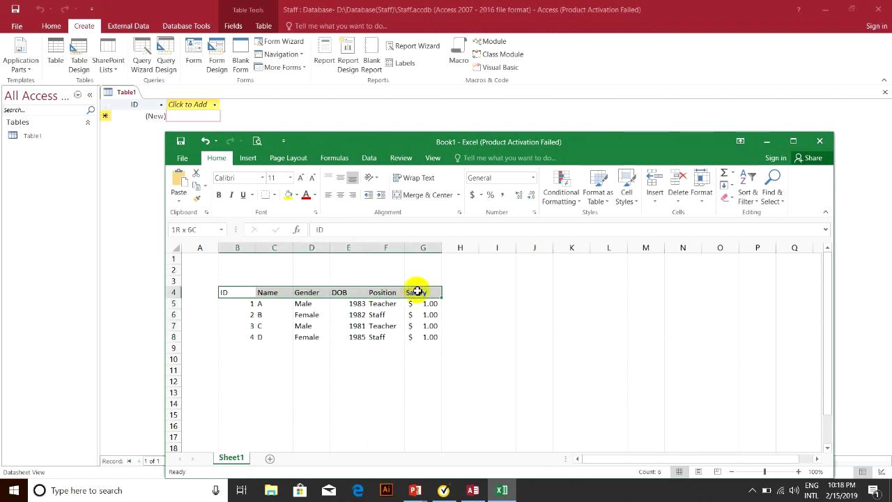
drag(242, 304, 423, 341)
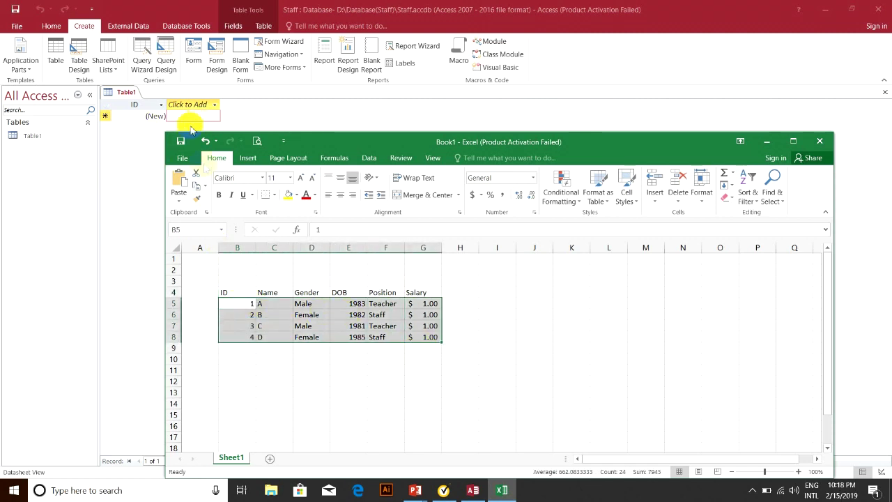
click(765, 145)
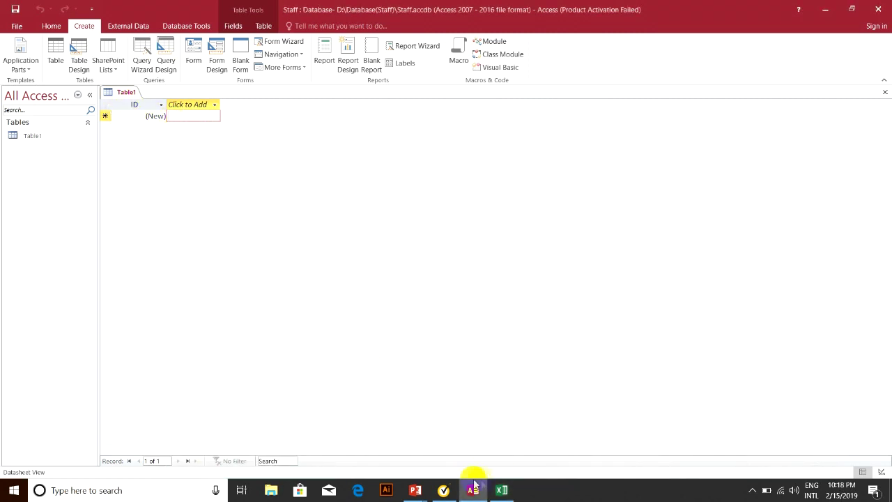
click(502, 490)
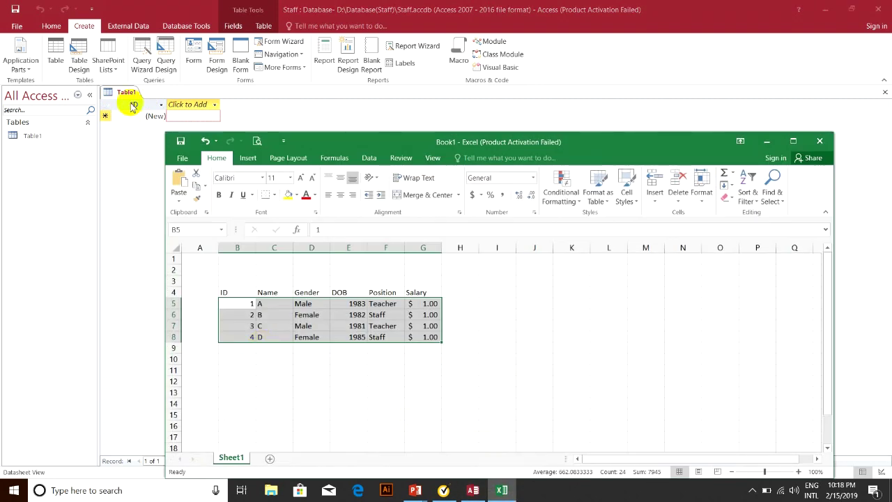
Step: Review the Name, Gender, DOB, Position and Salary headings of the sketched table in Excel, then return to Access
click(264, 292)
click(310, 292)
click(342, 293)
click(392, 292)
click(422, 292)
click(767, 140)
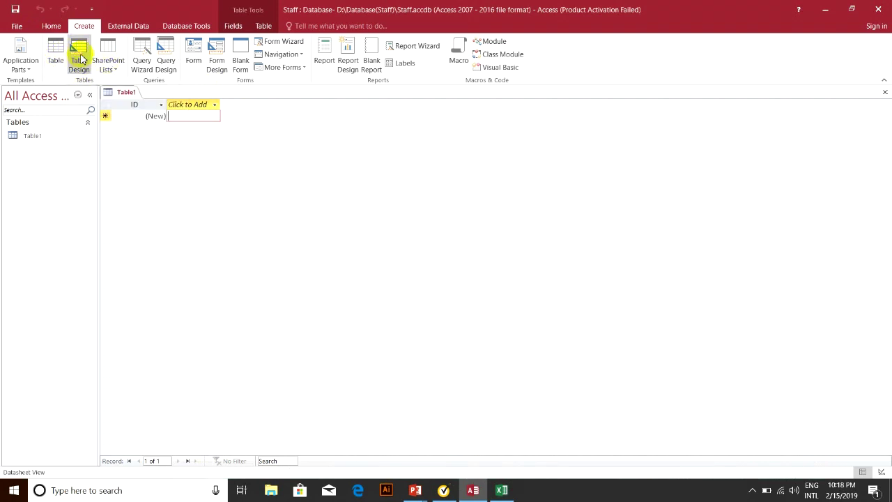
Step: Create a new table in Design View and close the empty Table1 without saving it
click(76, 59)
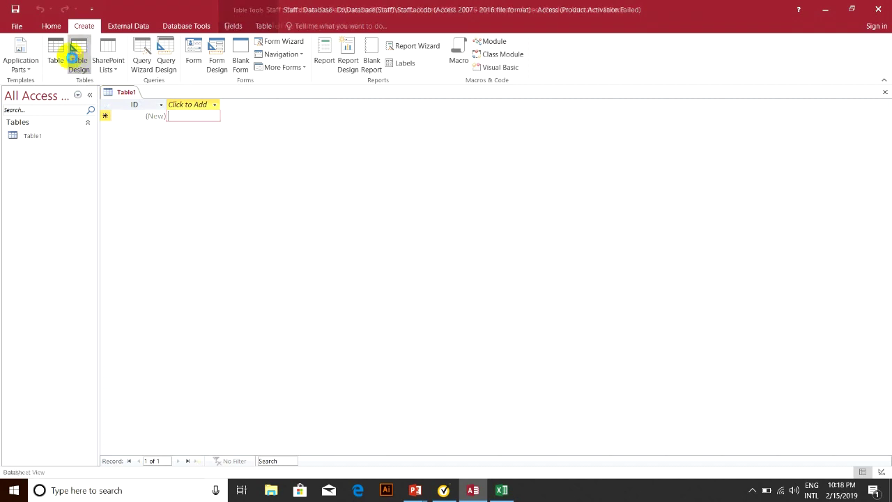
click(126, 94)
right_click(125, 95)
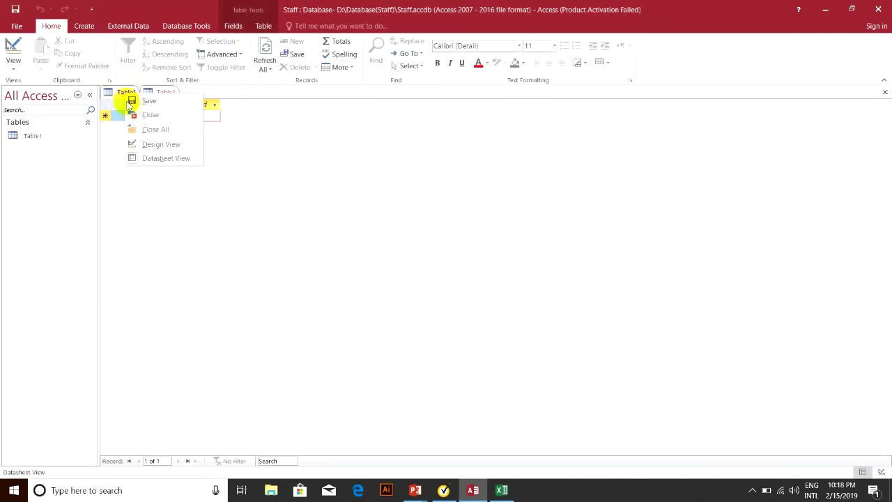
click(133, 115)
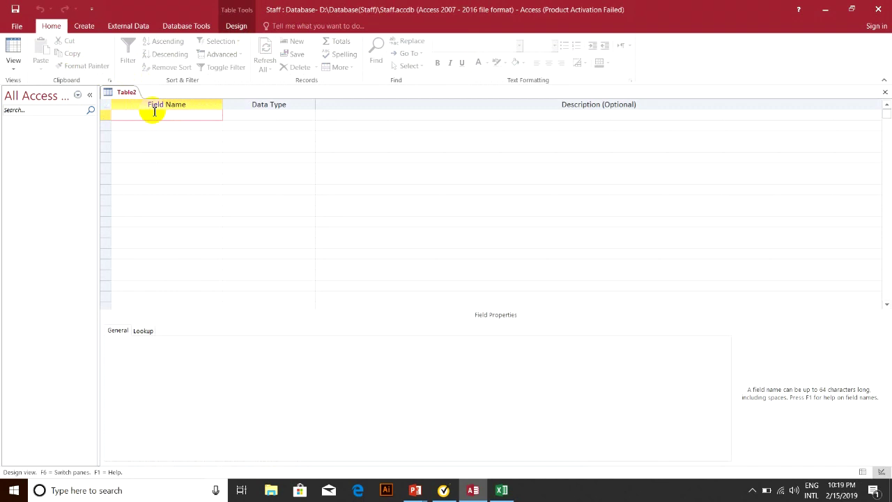
Step: Enter ID as the first field name of Table2, following the heading row B4:F4 sketched in Excel
click(502, 491)
drag(237, 293, 387, 293)
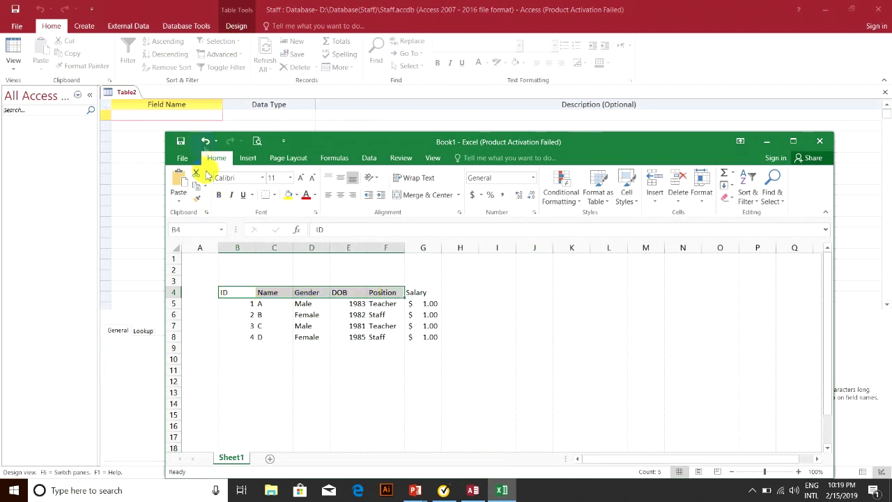
click(165, 115)
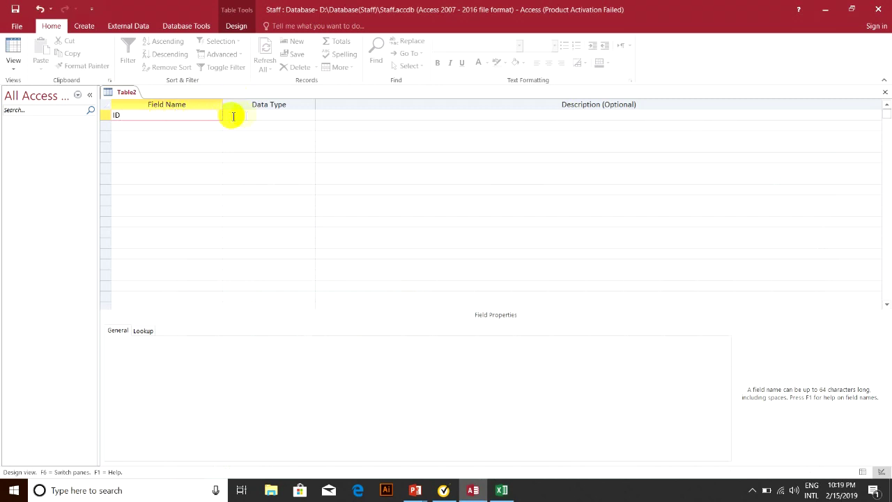
click(233, 117)
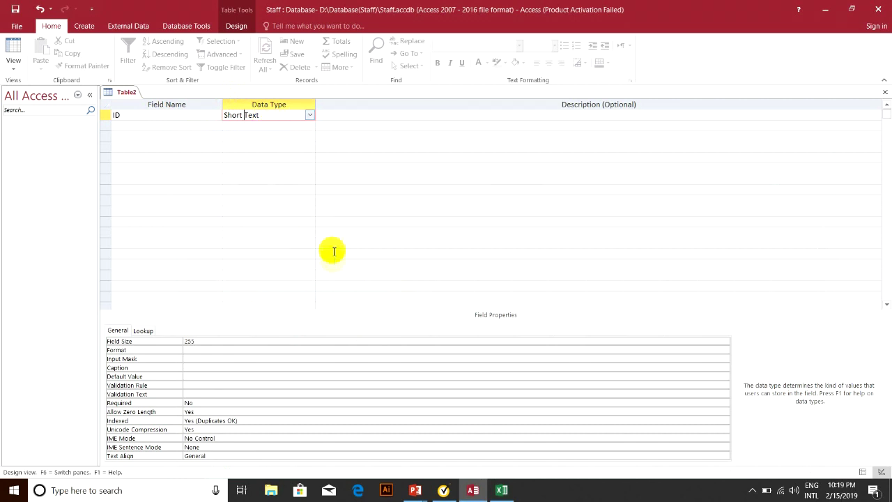
Step: Check the sample IDs in Excel cells B5 to B8 and set the ID field's data type to Number in Access
click(509, 491)
drag(246, 307, 245, 336)
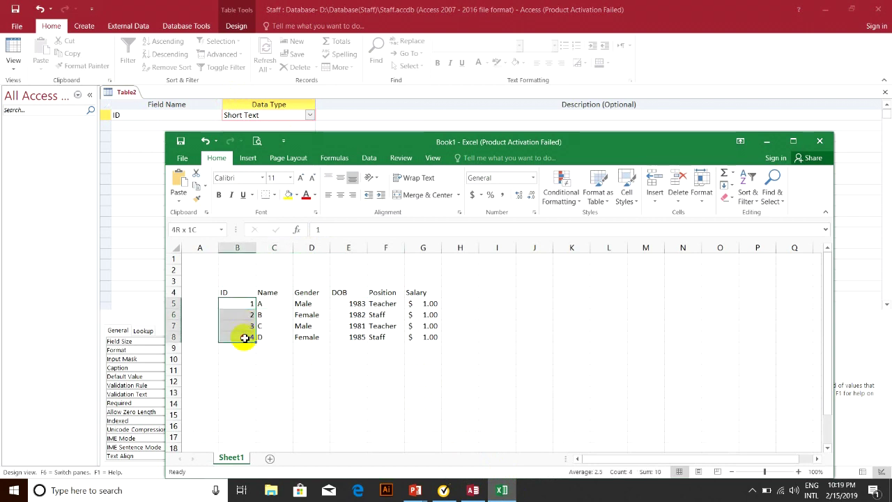
drag(244, 303, 249, 332)
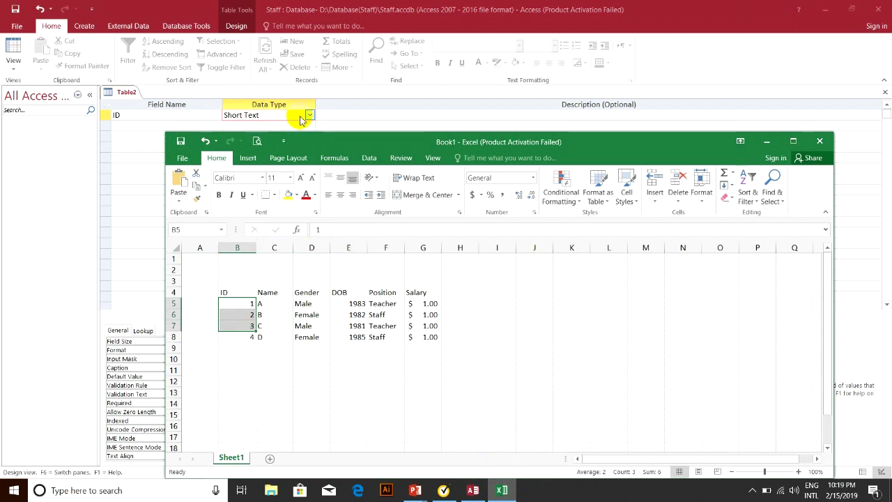
click(765, 142)
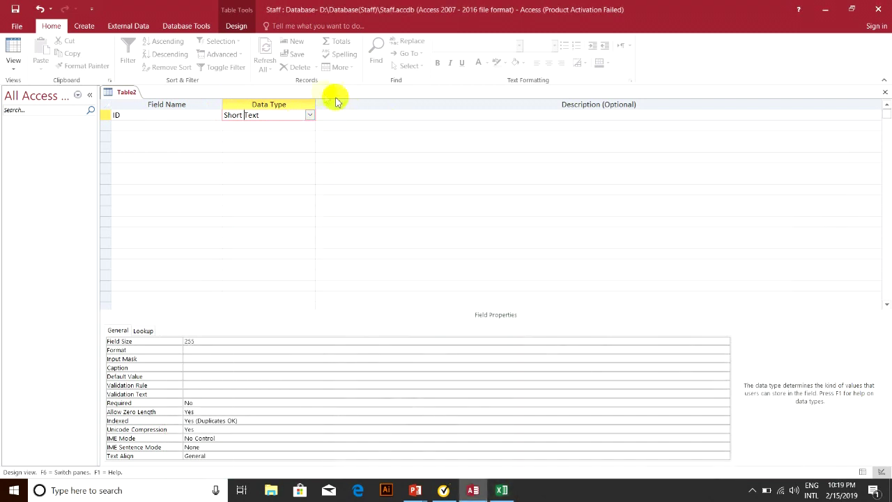
click(309, 115)
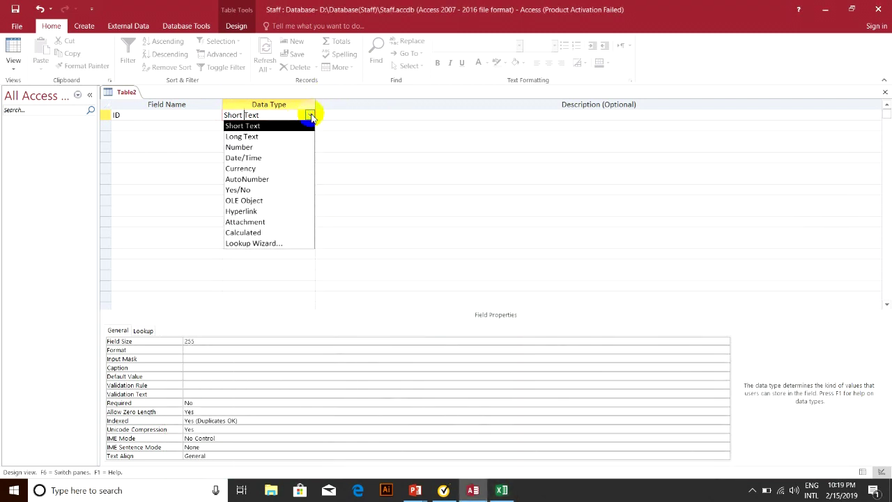
click(251, 147)
Step: Add a Name field with the Short Text data type and select its Field Size value
click(157, 127)
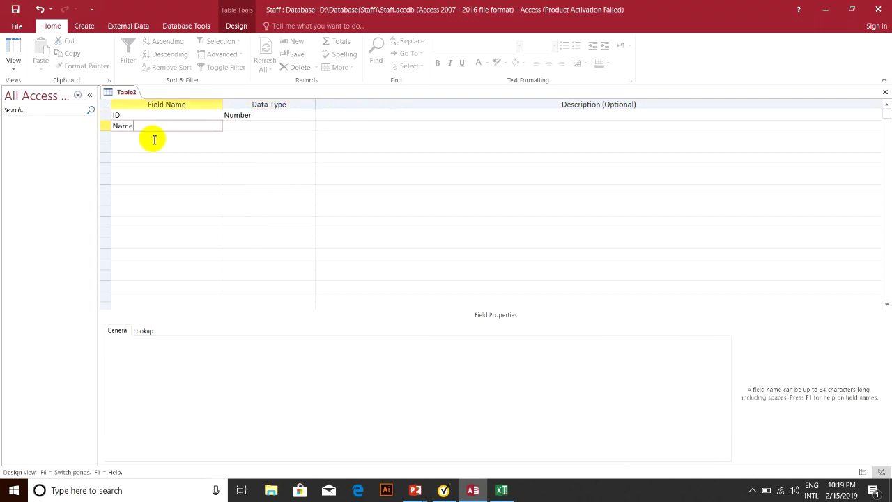
click(502, 488)
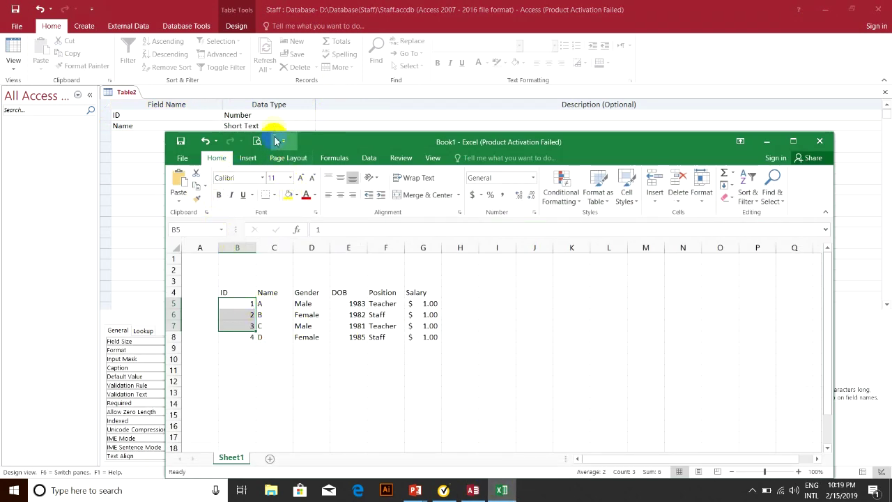
click(299, 127)
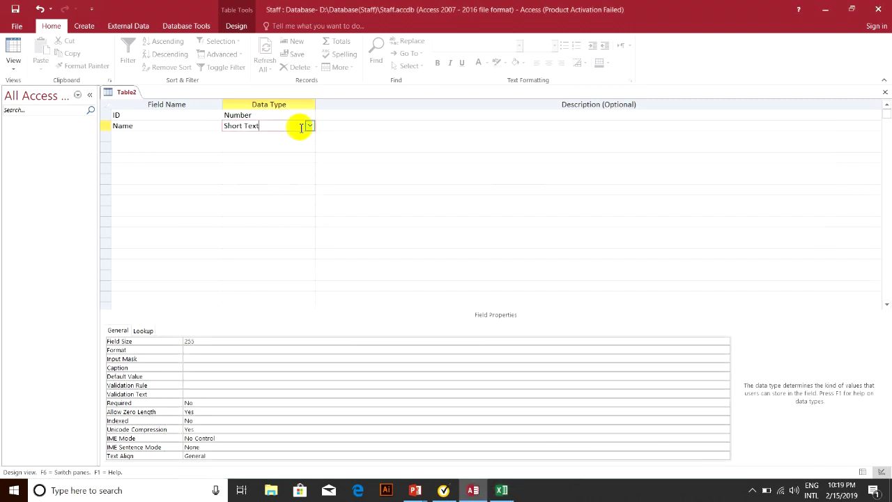
click(309, 126)
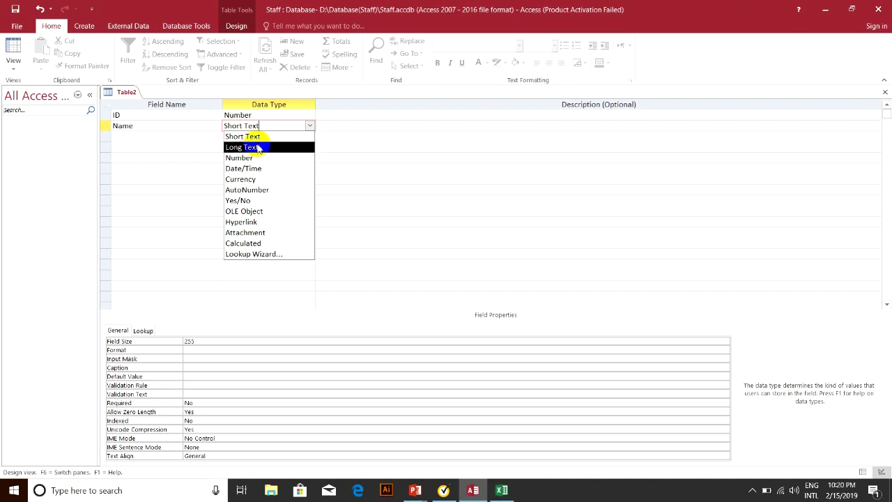
click(257, 138)
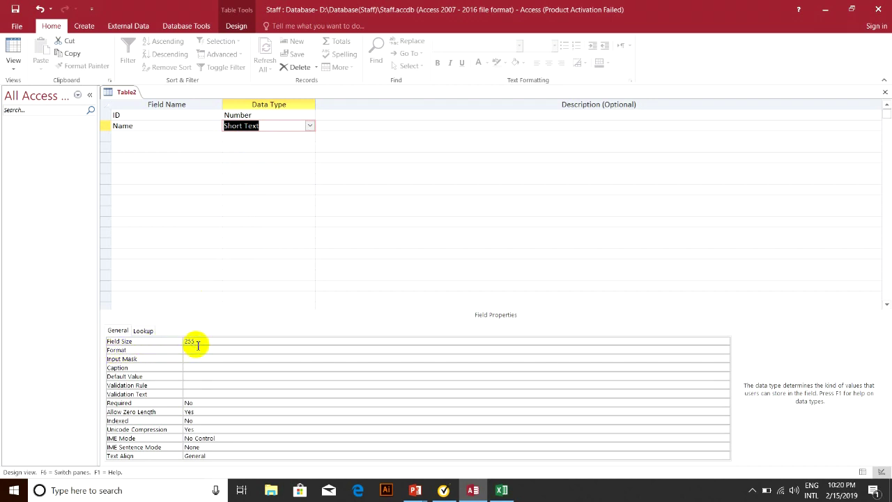
drag(198, 344, 185, 342)
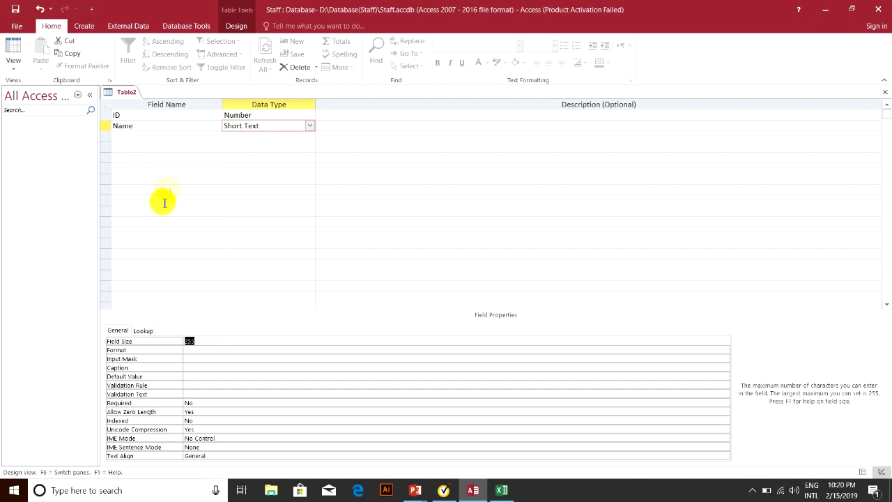
Step: Add a Gender field below Name and set its data type to Short Text
click(150, 137)
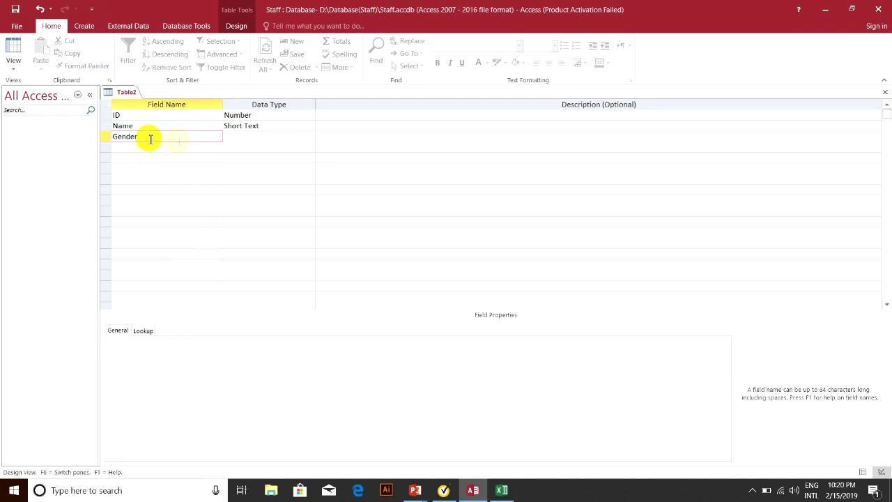
click(242, 138)
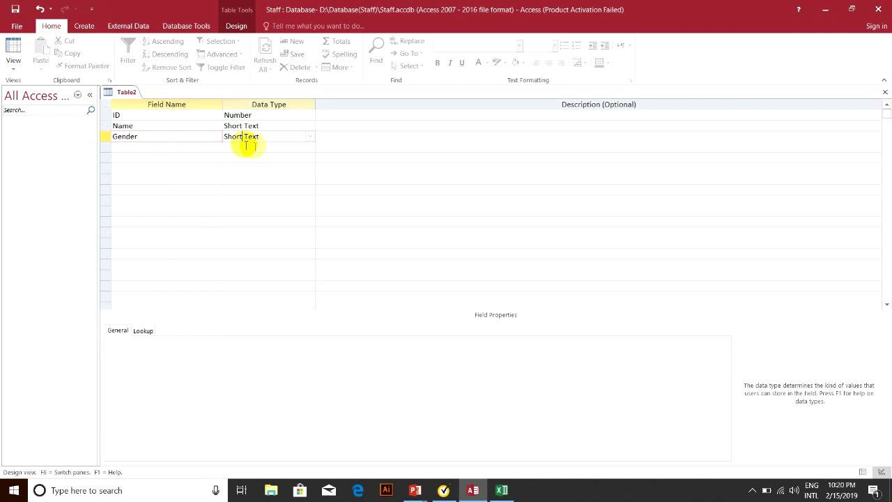
click(310, 137)
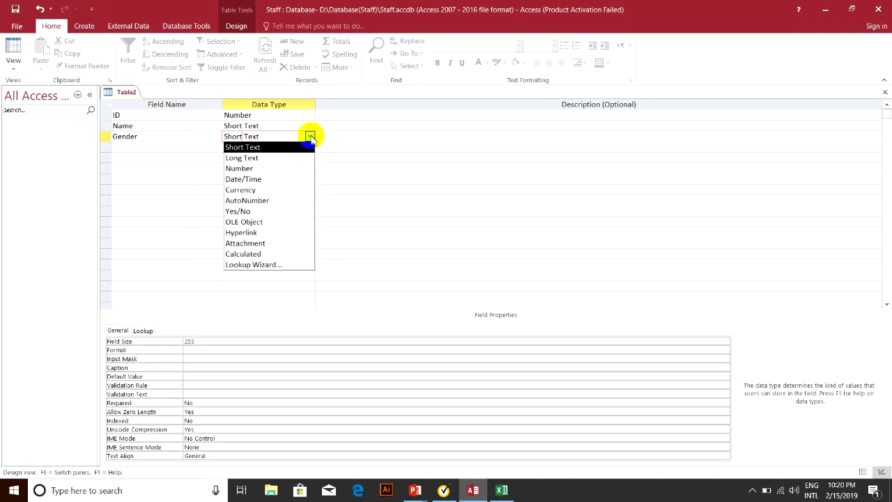
click(279, 148)
Step: Add a DOB field below Gender, matching the Excel heading, and set its data type to Date/Time
click(136, 149)
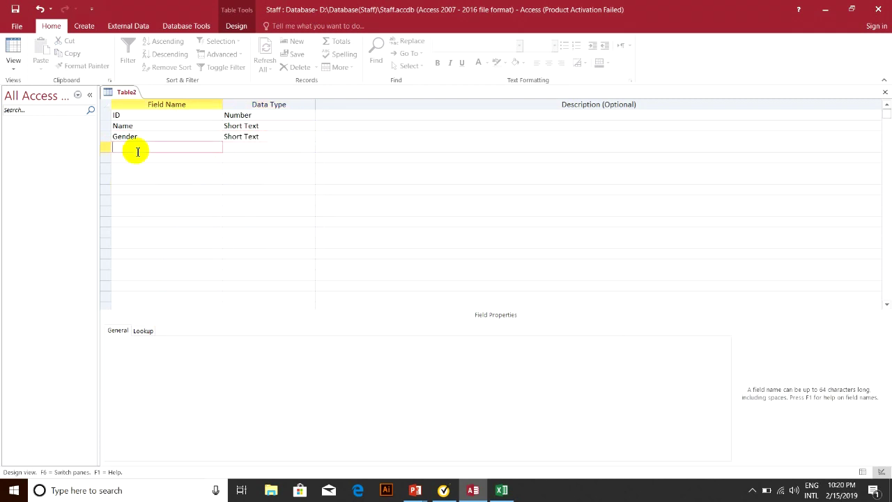
click(502, 490)
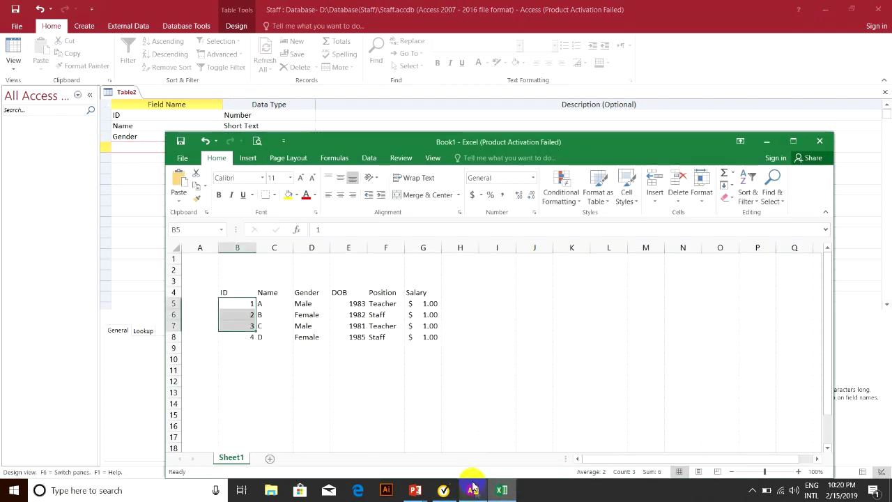
click(473, 490)
text(B)
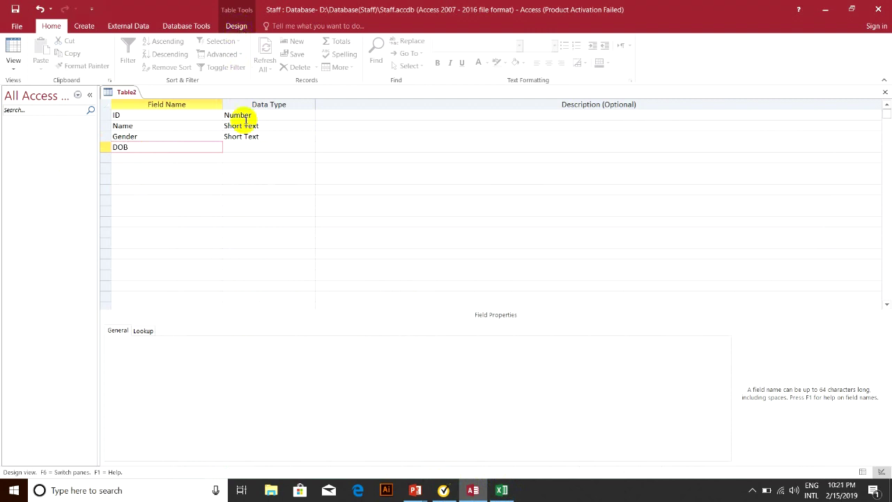
click(255, 147)
click(307, 147)
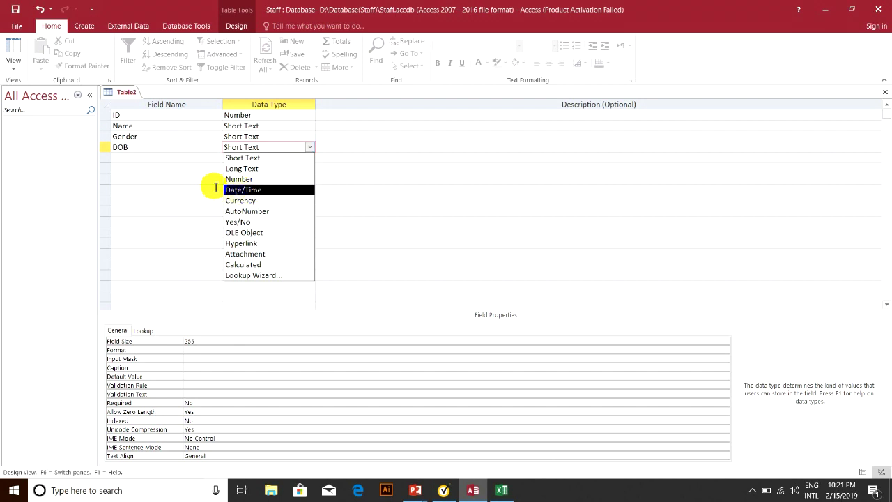
click(251, 192)
Step: Check the Position heading in Excel and add a fifth field named Postition with the Short Text data type in Access
click(146, 158)
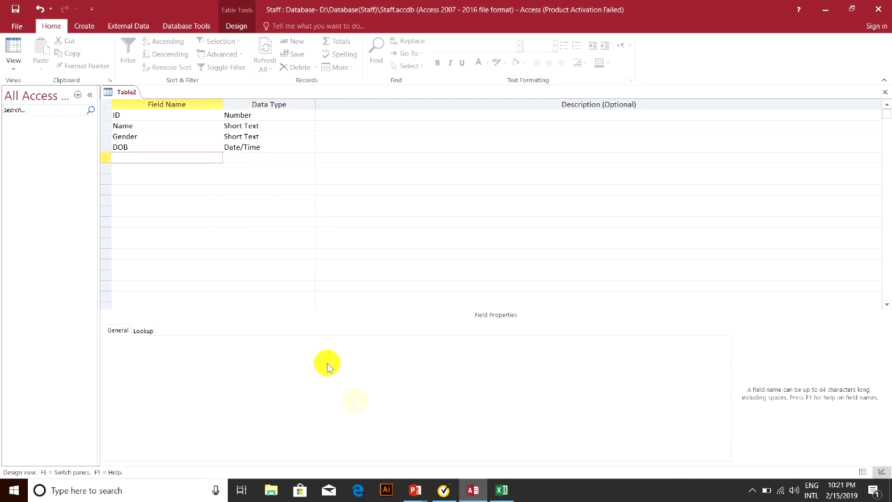
click(501, 488)
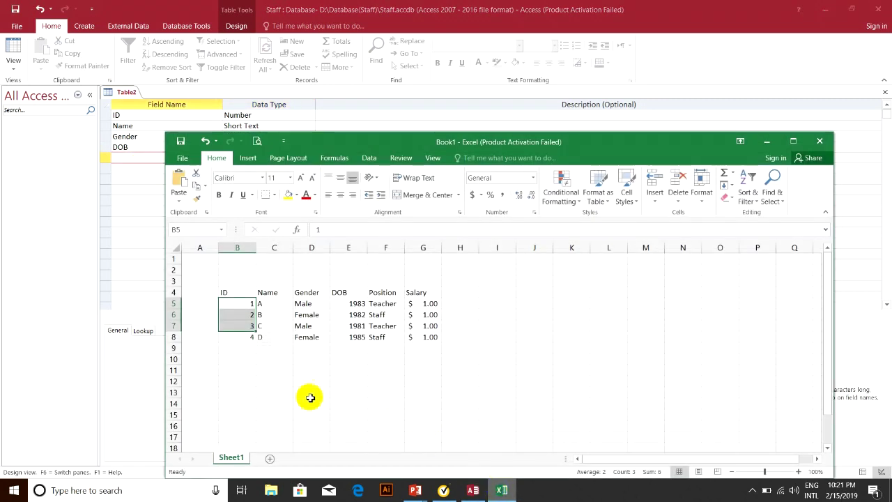
click(378, 292)
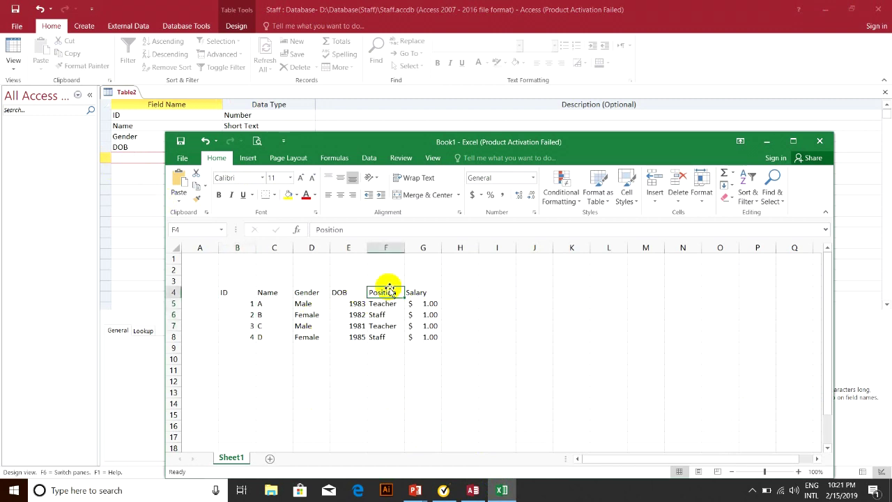
click(139, 159)
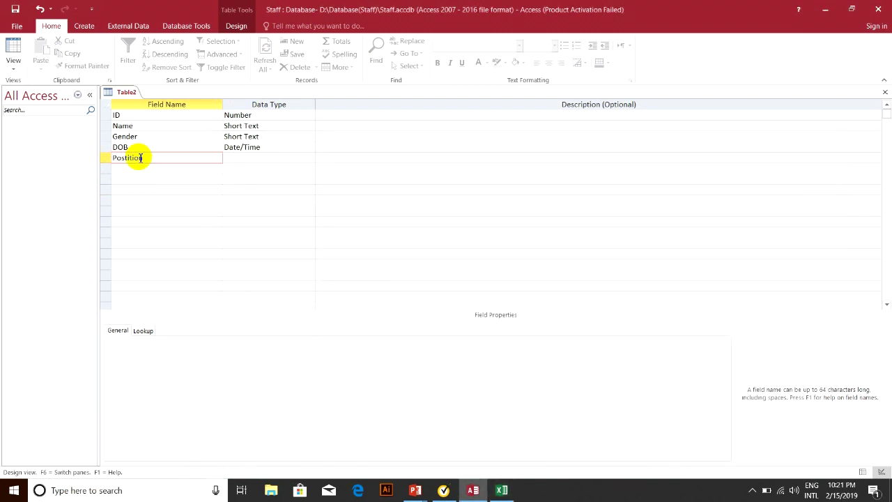
text(Position)
key(Tab)
key(alt+Tab)
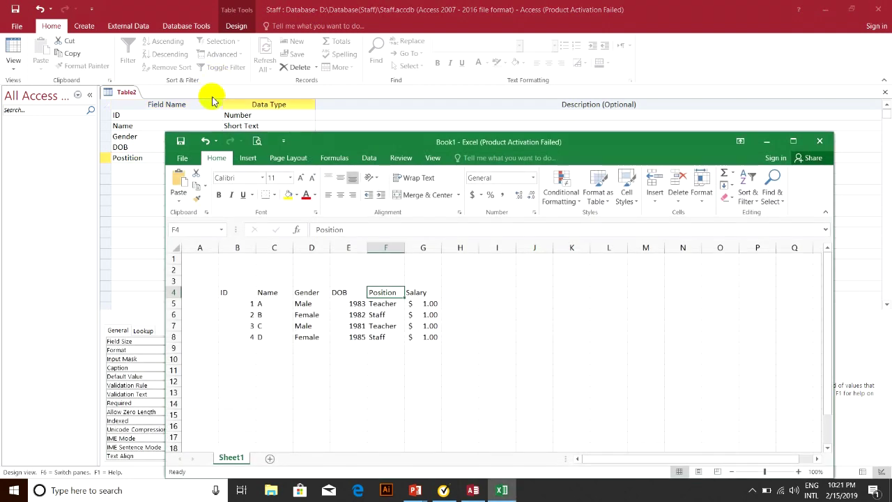
key(alt+Tab)
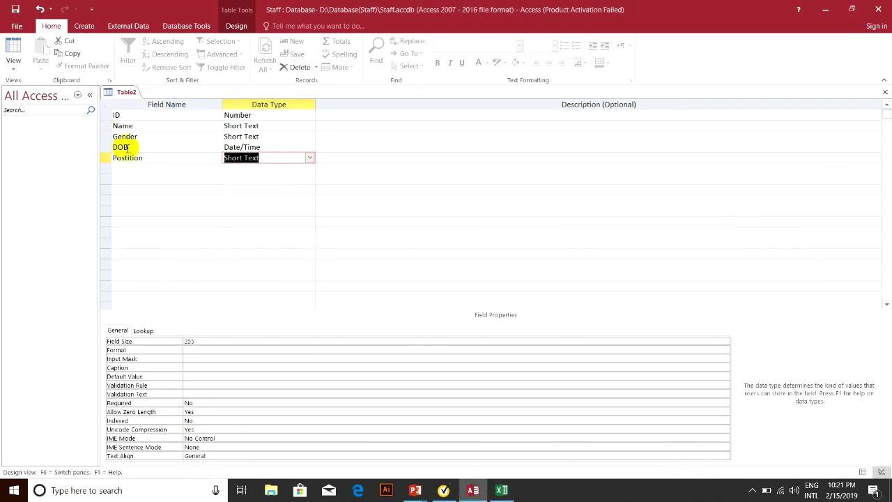
key(alt+Tab)
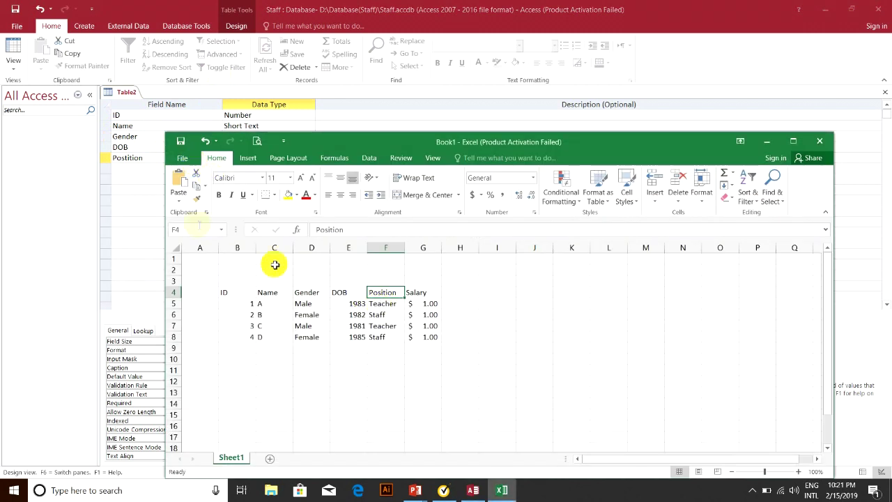
click(133, 159)
click(308, 159)
click(283, 171)
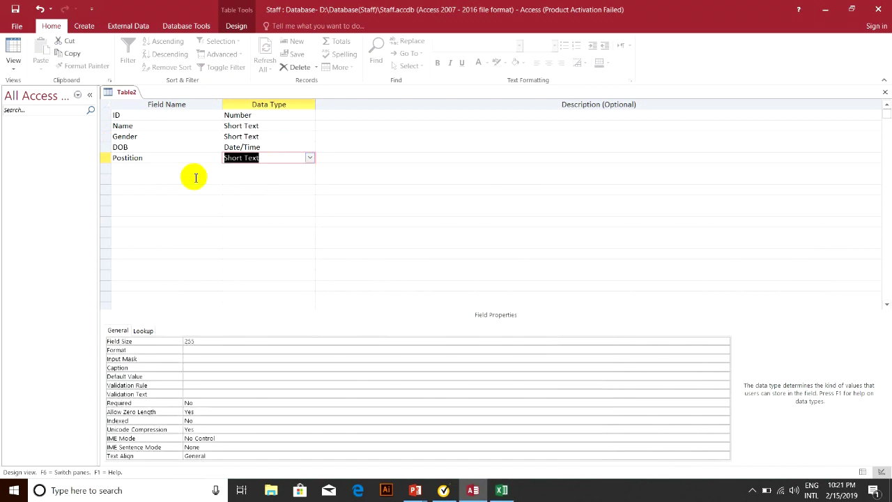
Step: Check the Salary heading in the Excel sheet and add a sixth field named Salary below Postition in the Access table
click(191, 170)
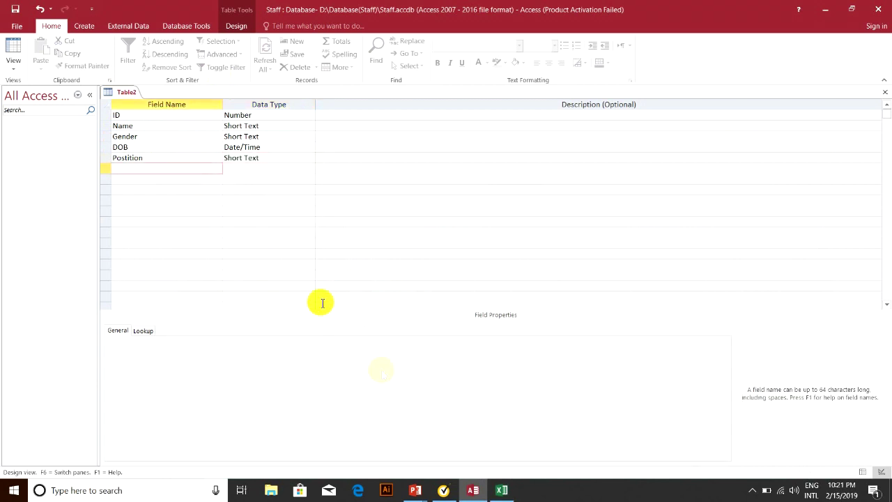
click(503, 490)
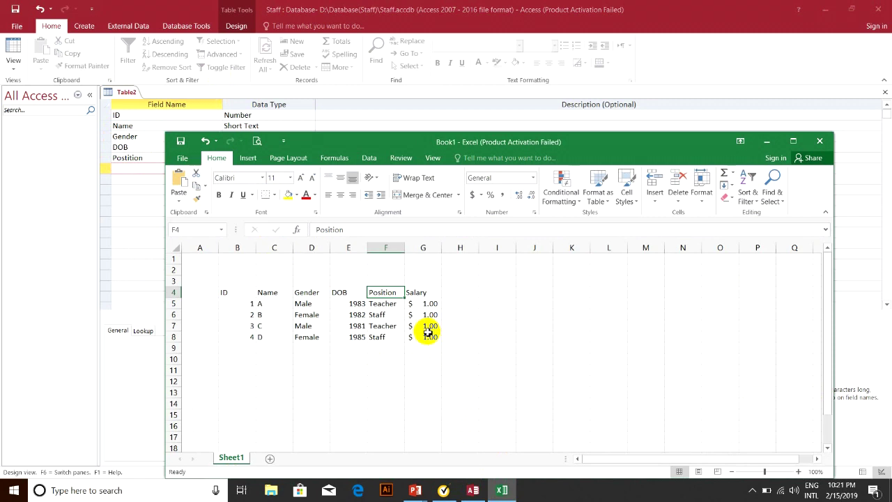
click(140, 171)
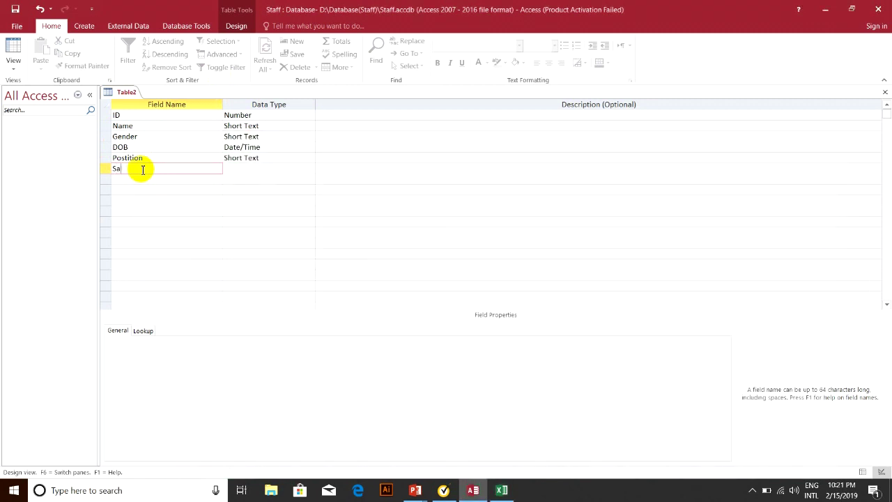
click(239, 169)
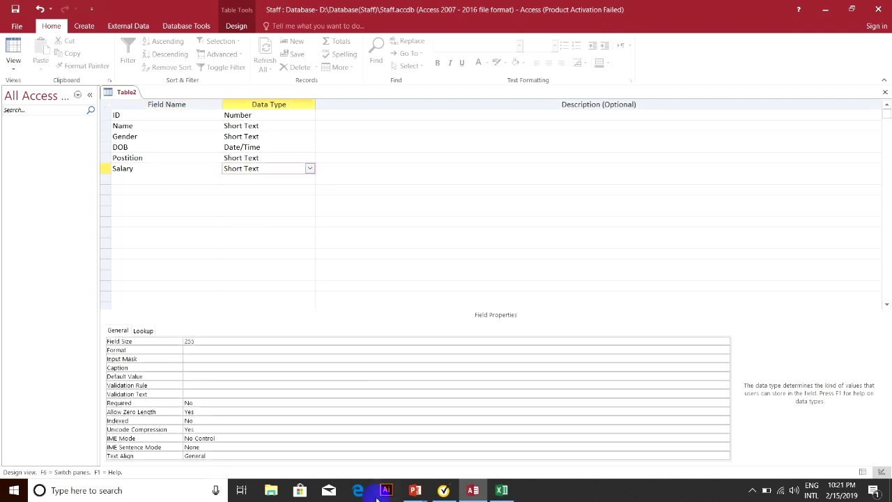
Step: Review the Salary column's values in Excel and set the Salary field's data type to Currency in Access
click(502, 490)
drag(417, 304, 418, 337)
drag(421, 302, 427, 340)
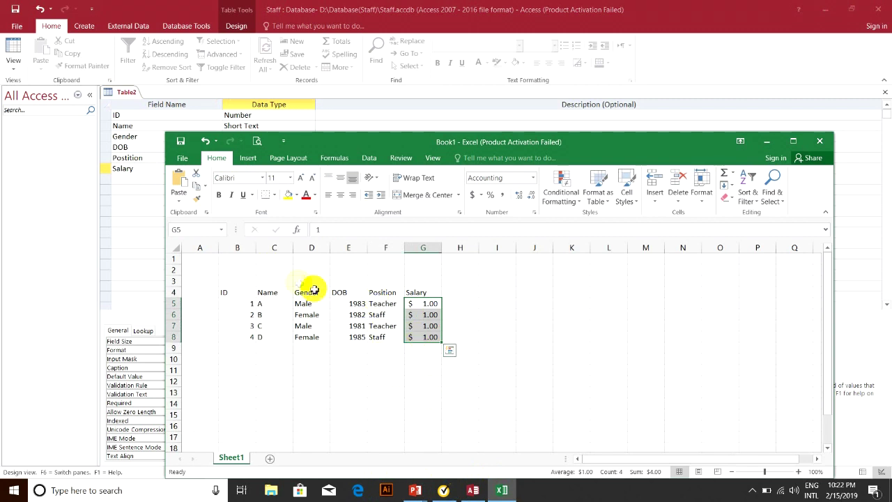
click(123, 168)
click(295, 173)
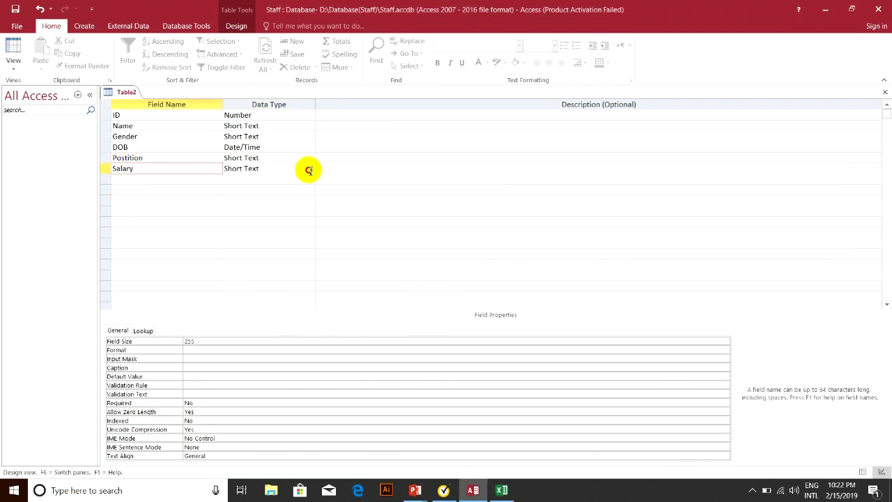
click(309, 169)
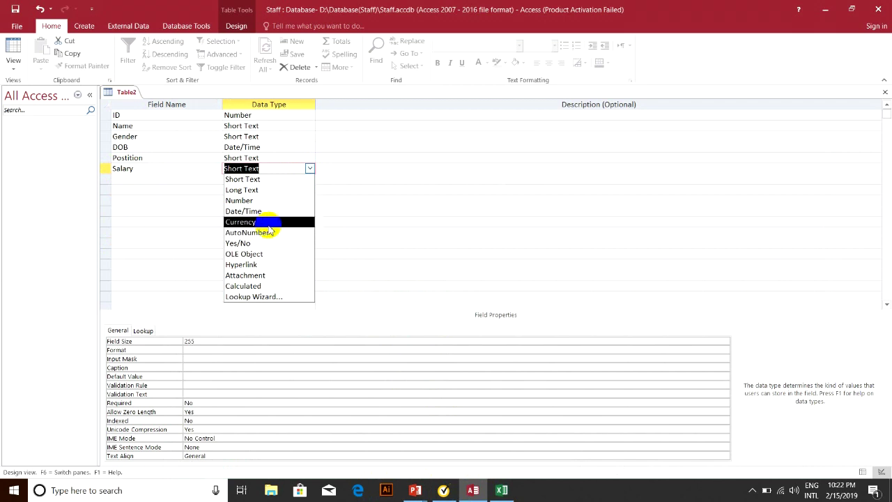
click(252, 222)
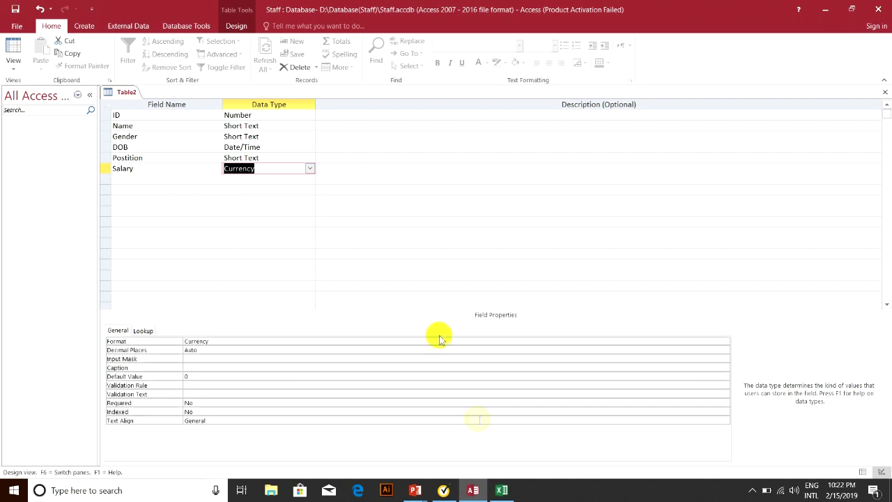
Step: Compare the Excel sheet's headings and column data from ID to Salary with the fields defined in the Access table
click(502, 490)
click(234, 292)
drag(229, 289, 430, 292)
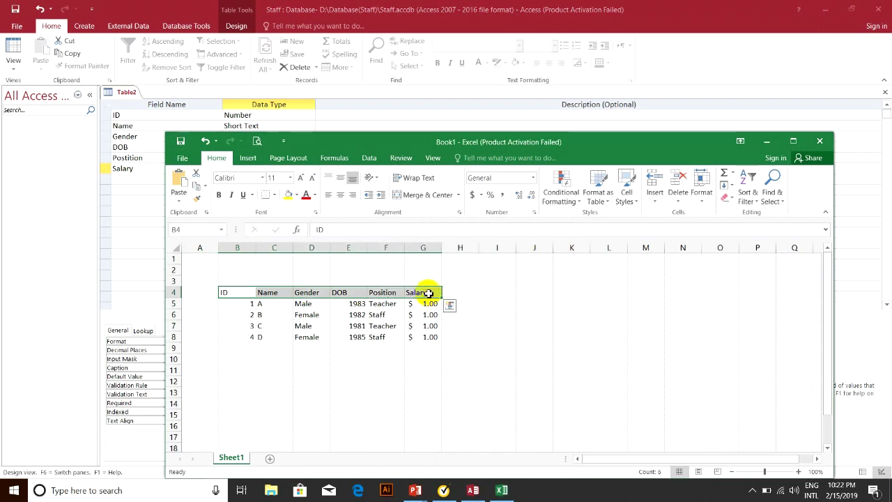
drag(323, 146, 509, 126)
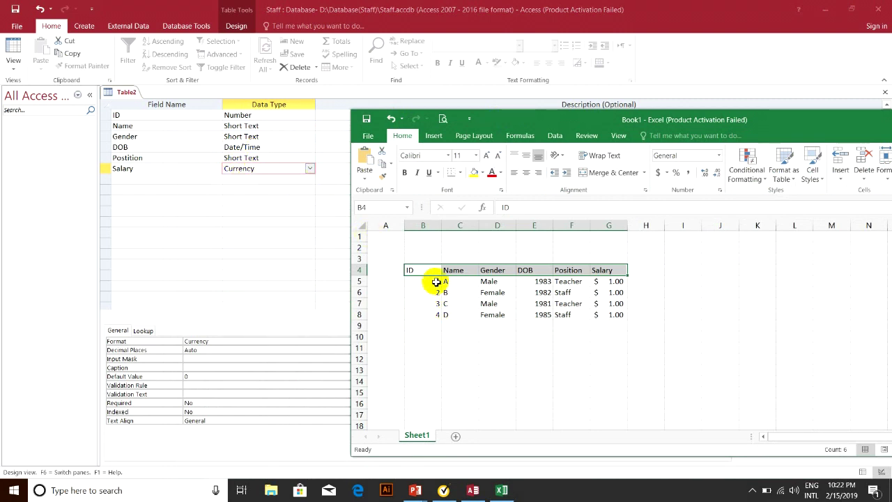
drag(431, 282, 457, 317)
drag(492, 281, 493, 316)
drag(536, 282, 542, 315)
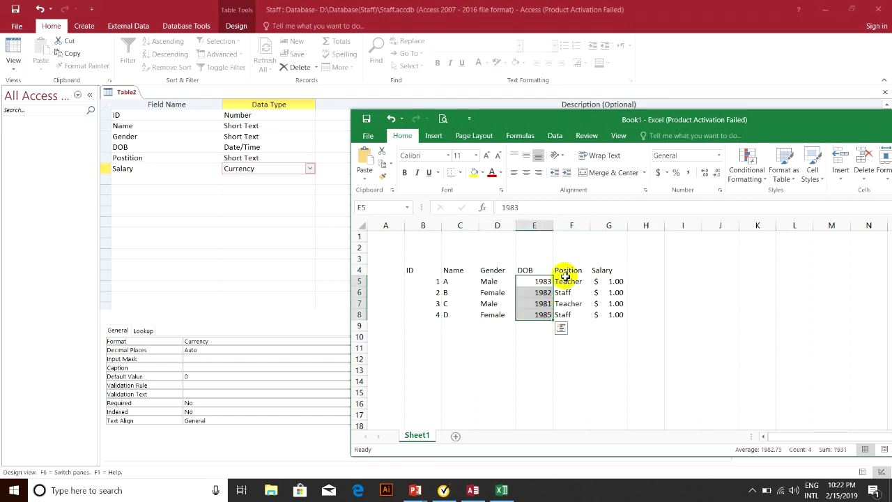
drag(565, 282, 570, 318)
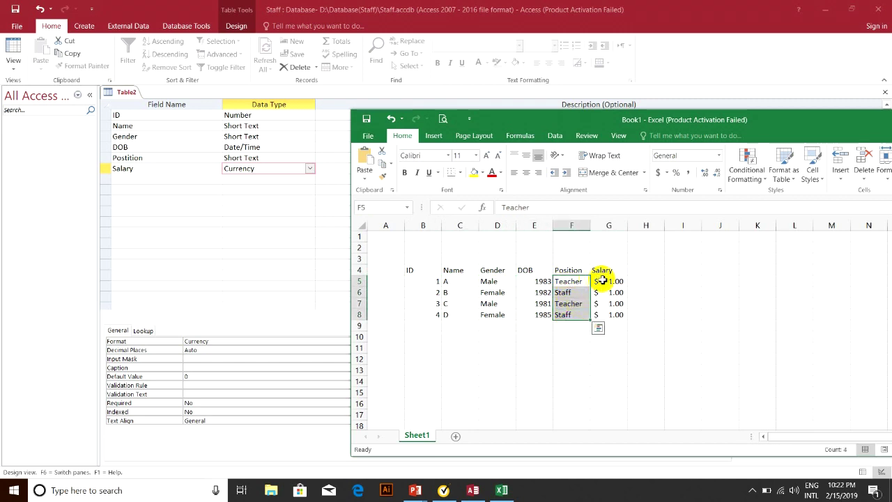
drag(608, 280, 429, 318)
click(405, 260)
drag(409, 269, 604, 273)
Step: Switch the Access table to Datasheet View, saving it as tblstaff without a primary key, and select the new record's Name cell
click(143, 125)
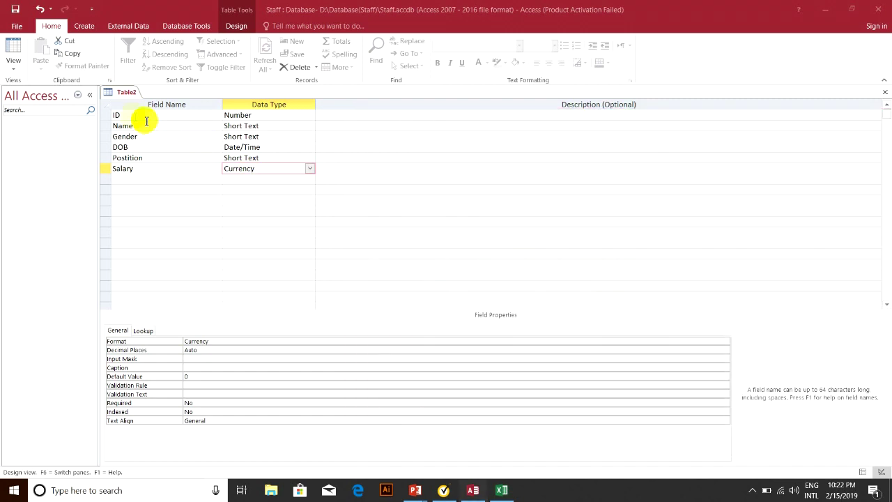
click(13, 62)
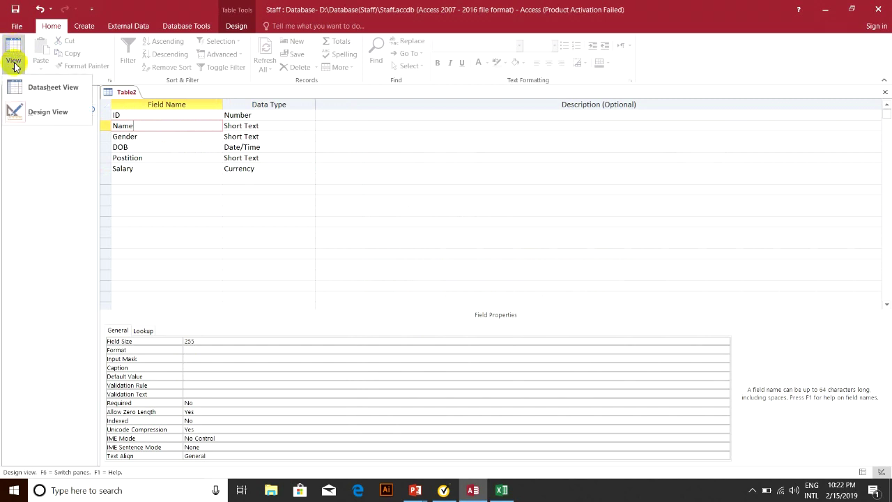
click(54, 94)
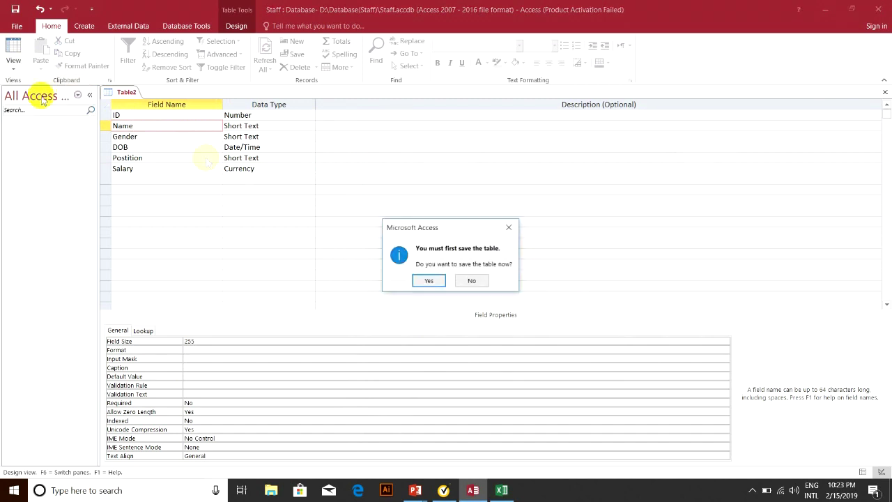
drag(448, 227, 450, 163)
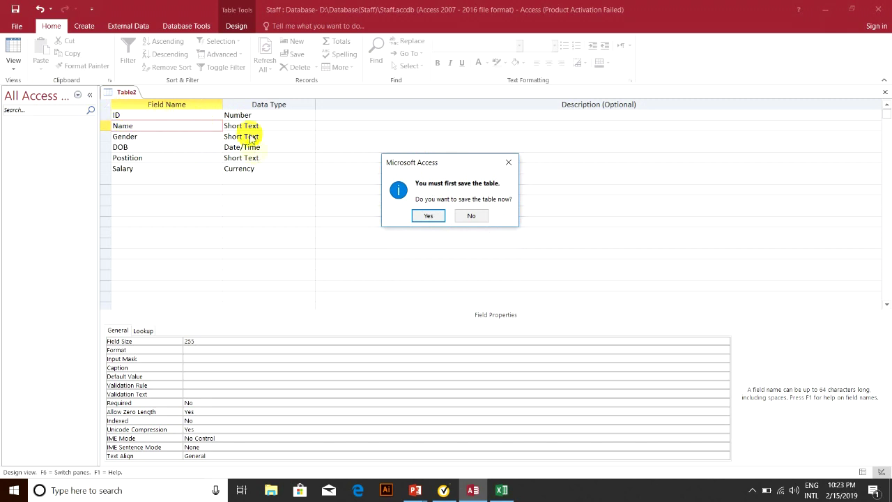
click(428, 216)
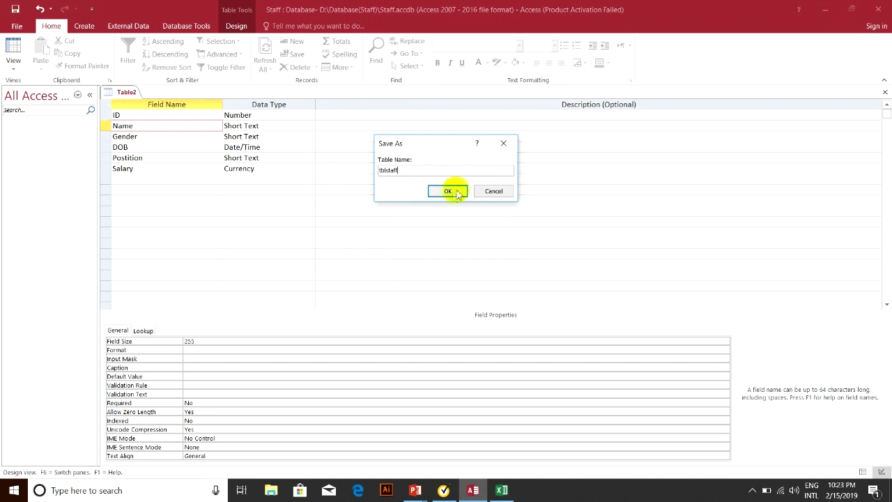
click(443, 191)
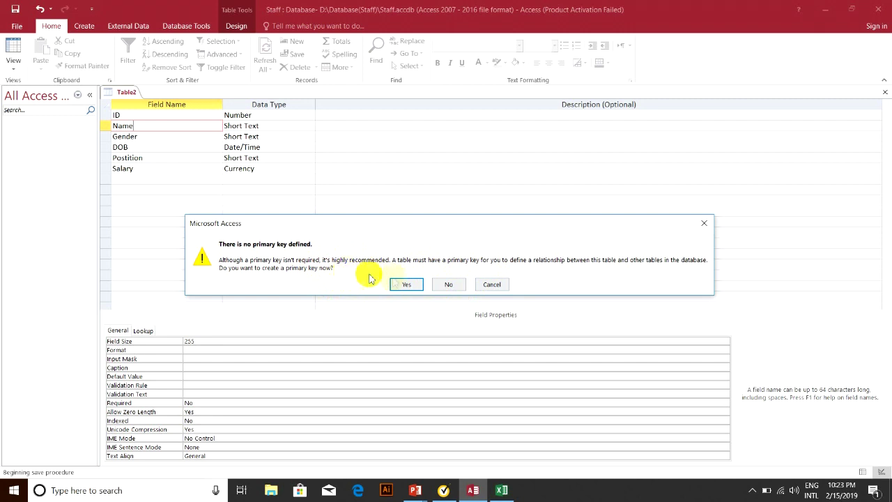
click(446, 286)
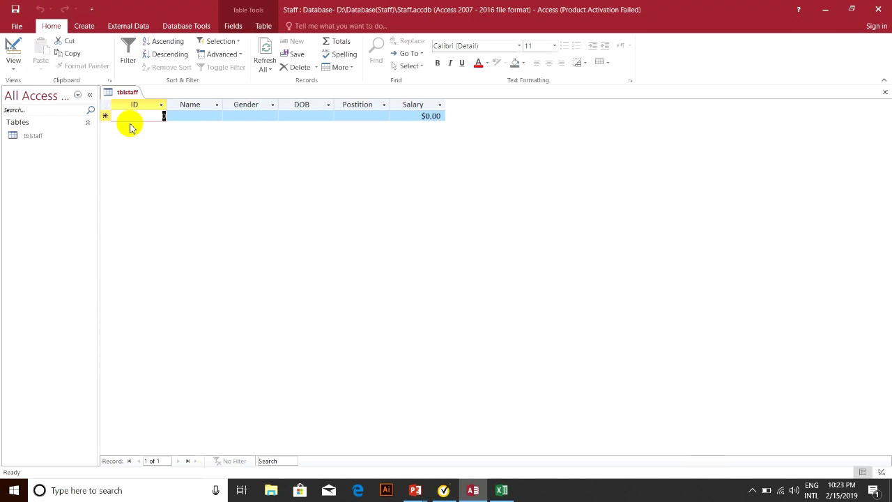
click(196, 116)
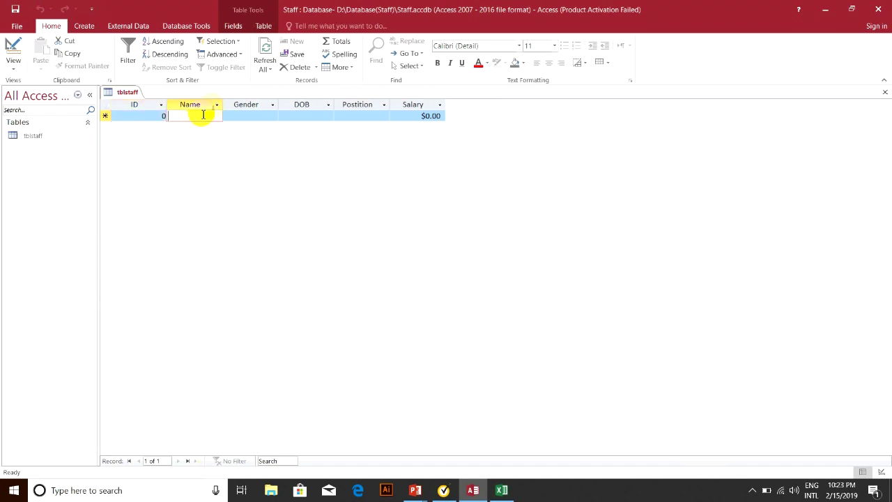